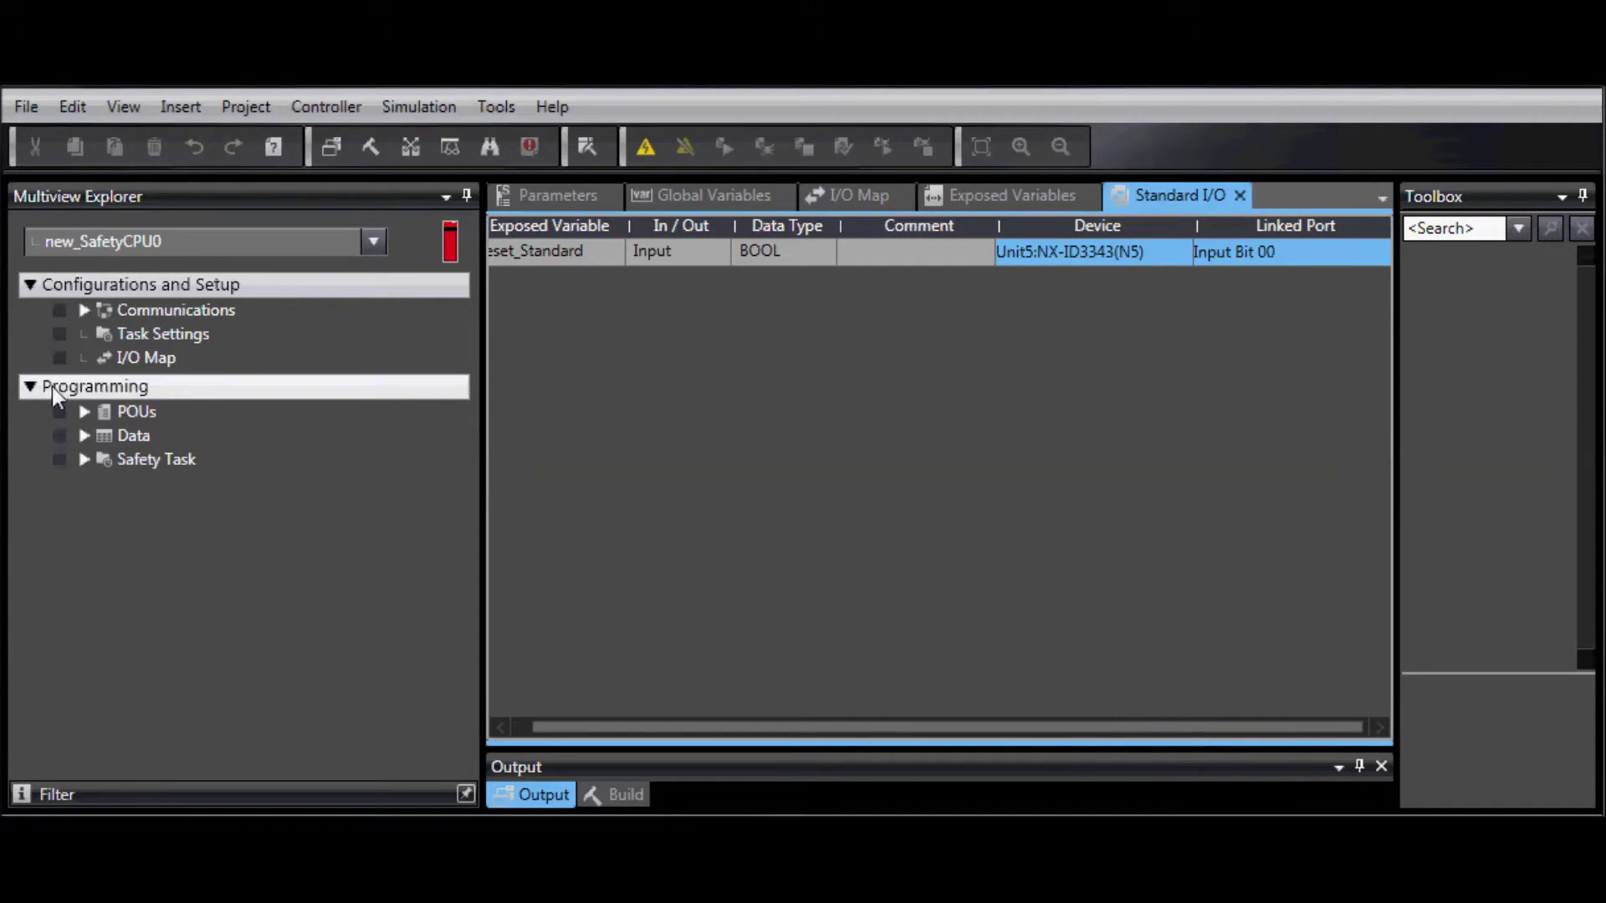
- Expand Programming > POUs > Programs and open Program0 for editing
click(84, 413)
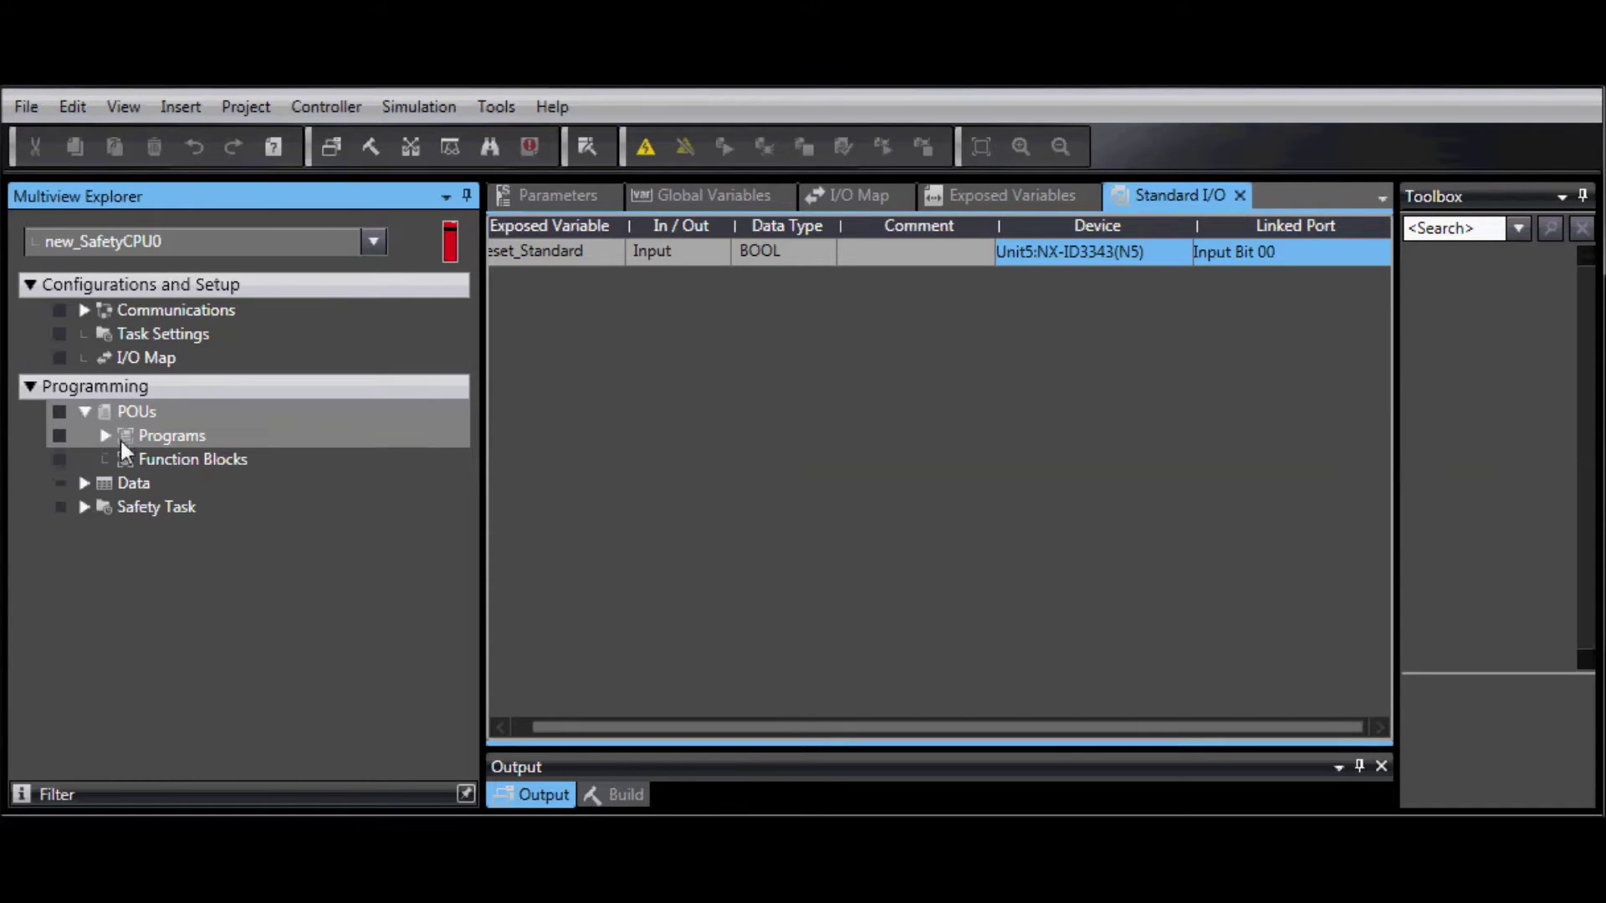
click(108, 436)
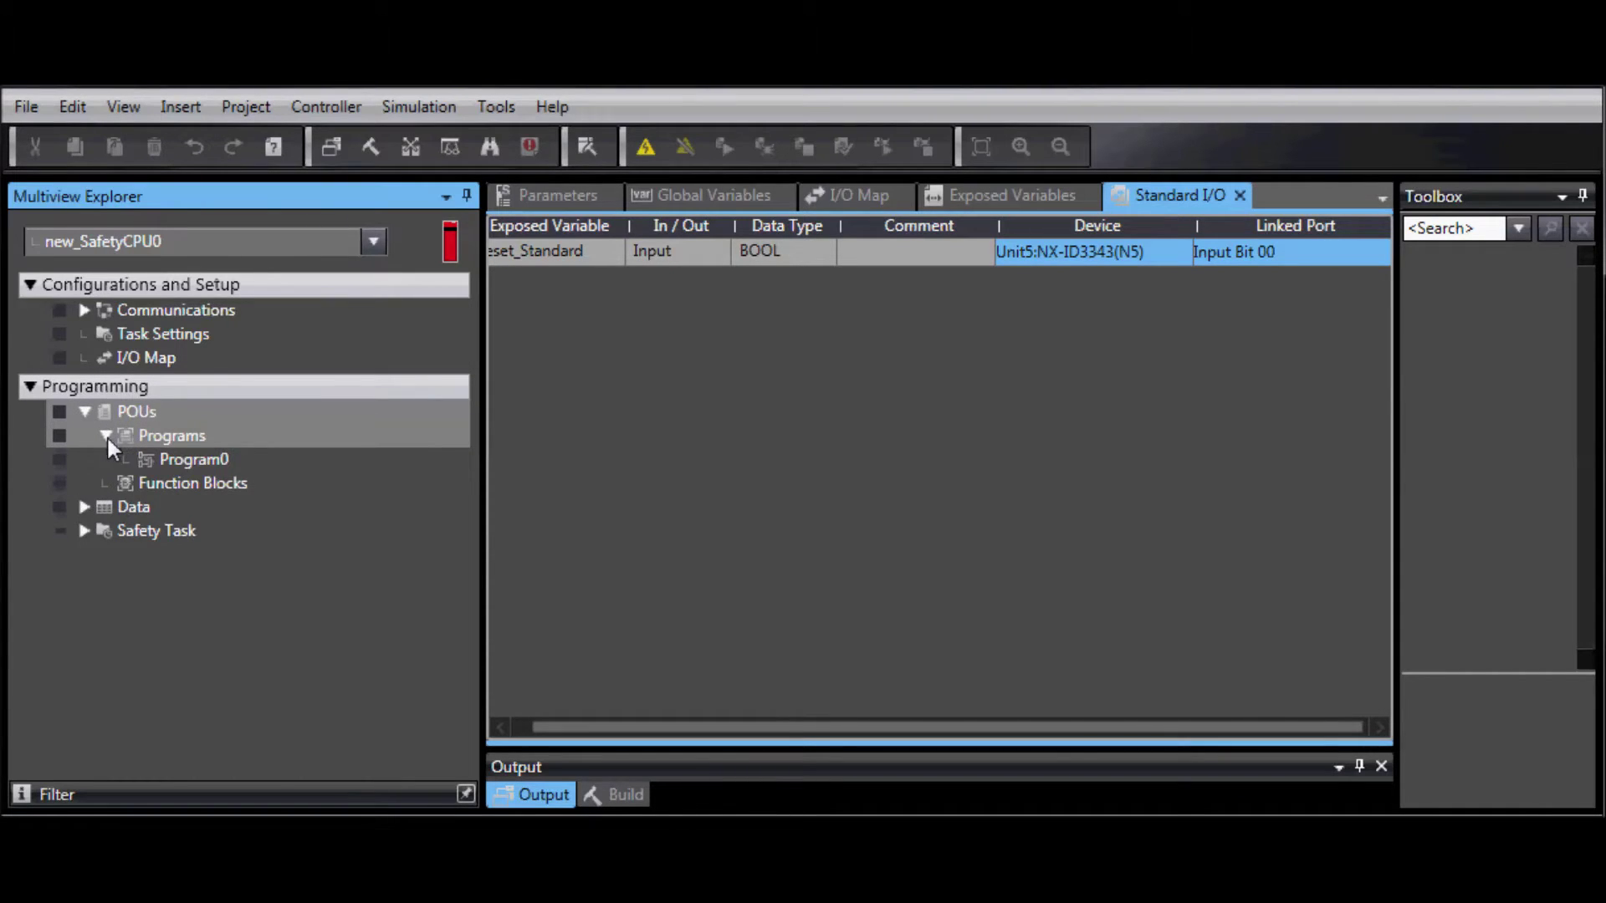
click(182, 460)
double_click(176, 463)
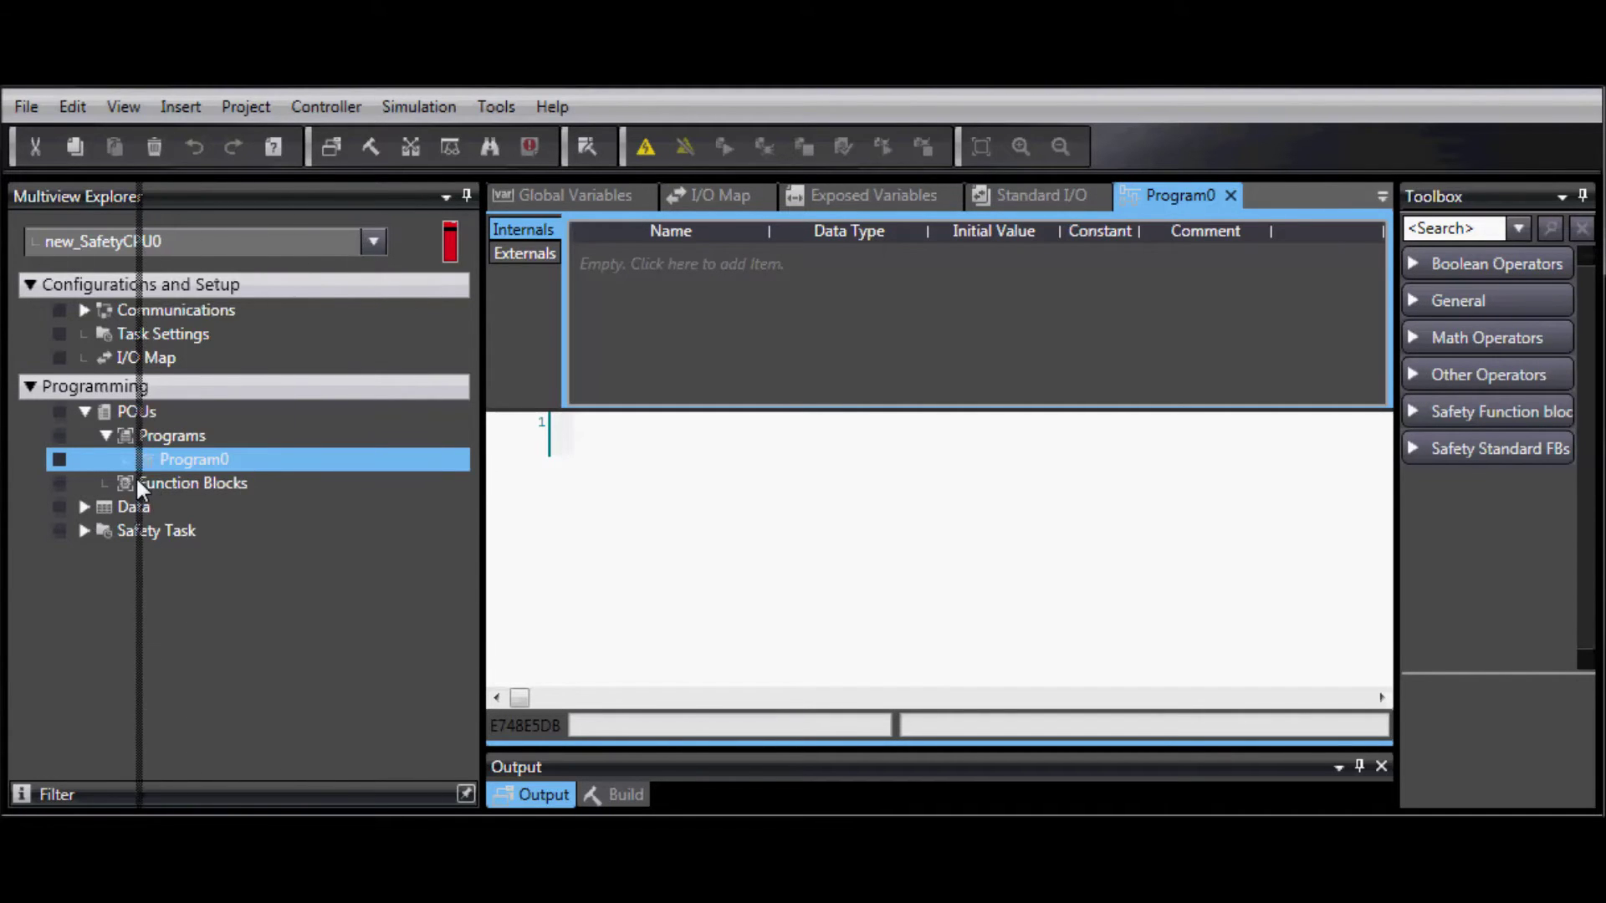
- Narrow the project tree, widen the Toolbox, and select SF_EmergencyStop under Safety Function blocks
drag(482, 492, 139, 488)
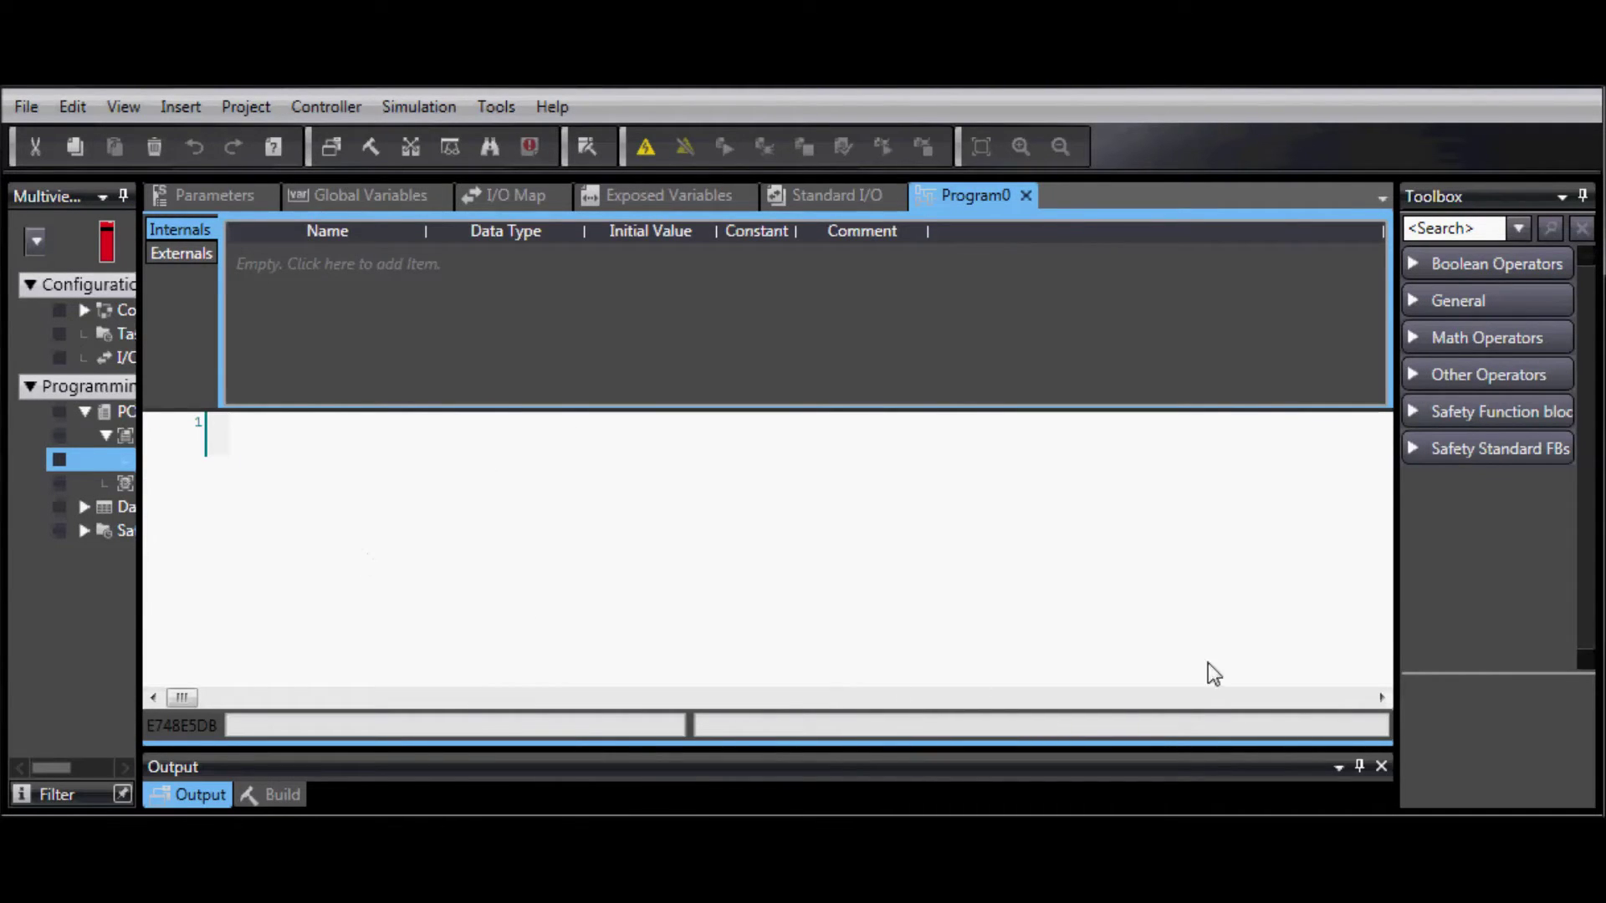
drag(1397, 518, 1316, 519)
click(1334, 412)
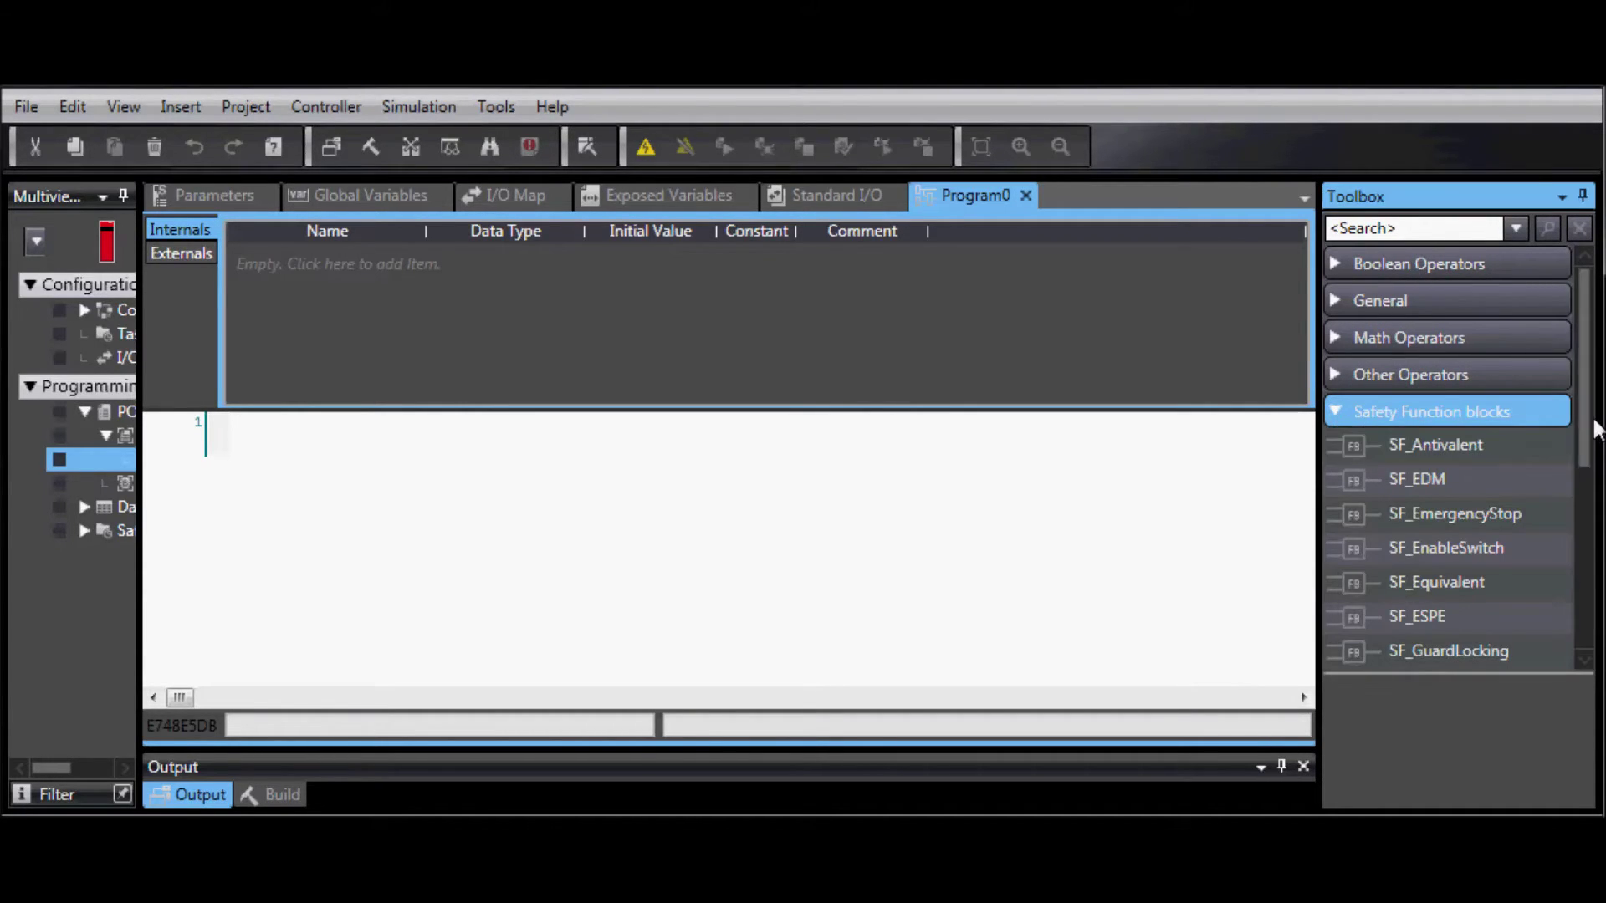
drag(1580, 446, 1582, 493)
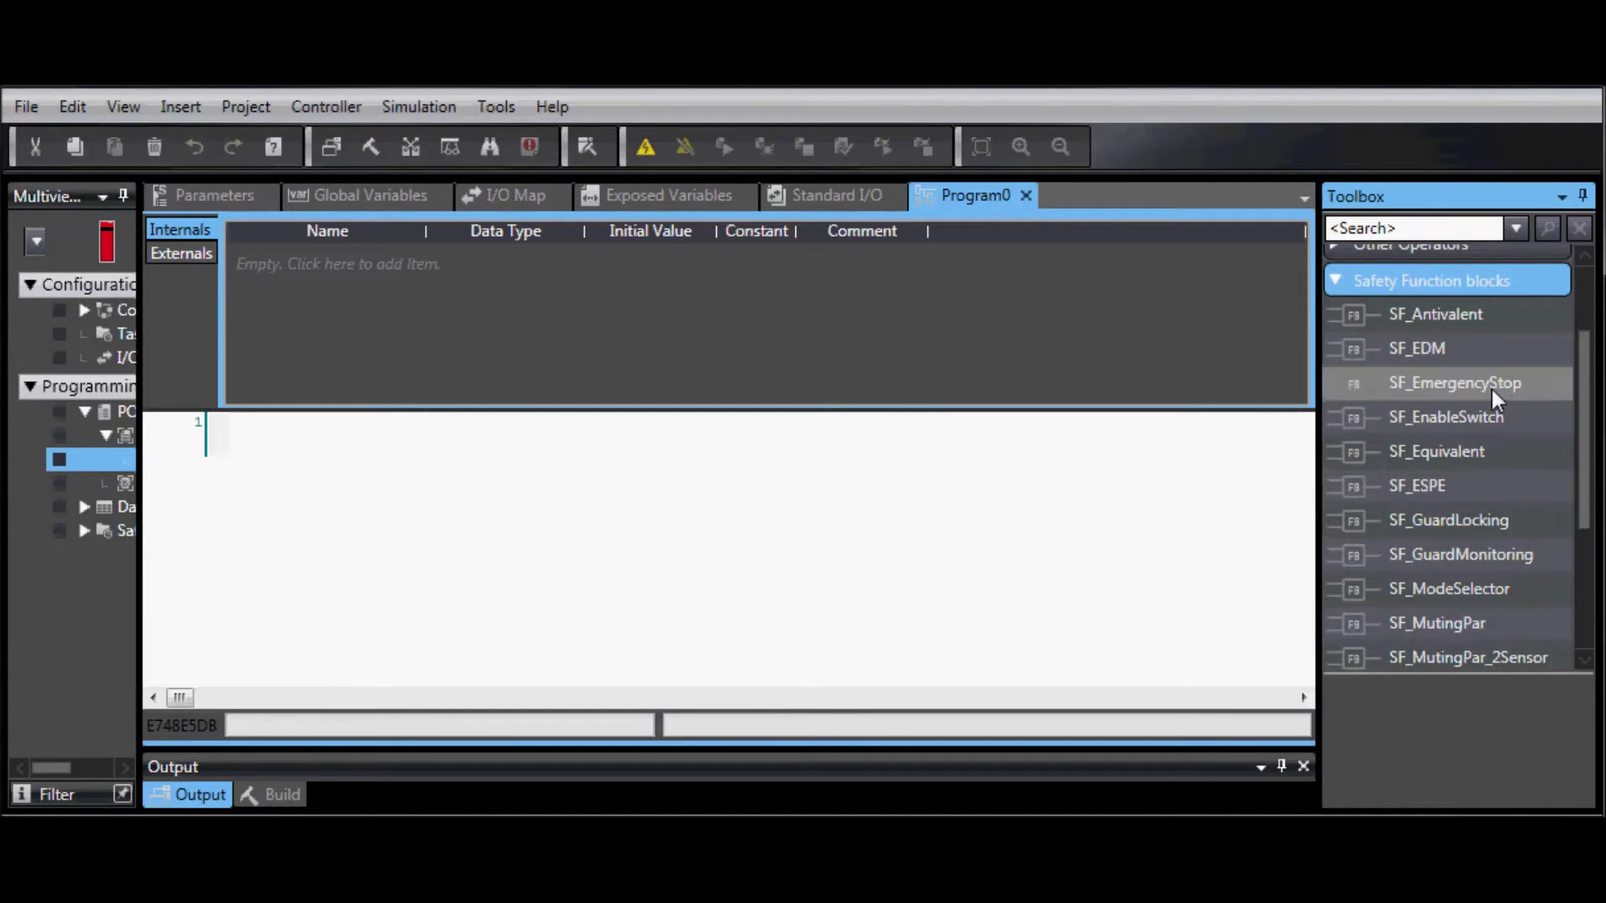
click(1421, 393)
drag(1381, 383, 287, 443)
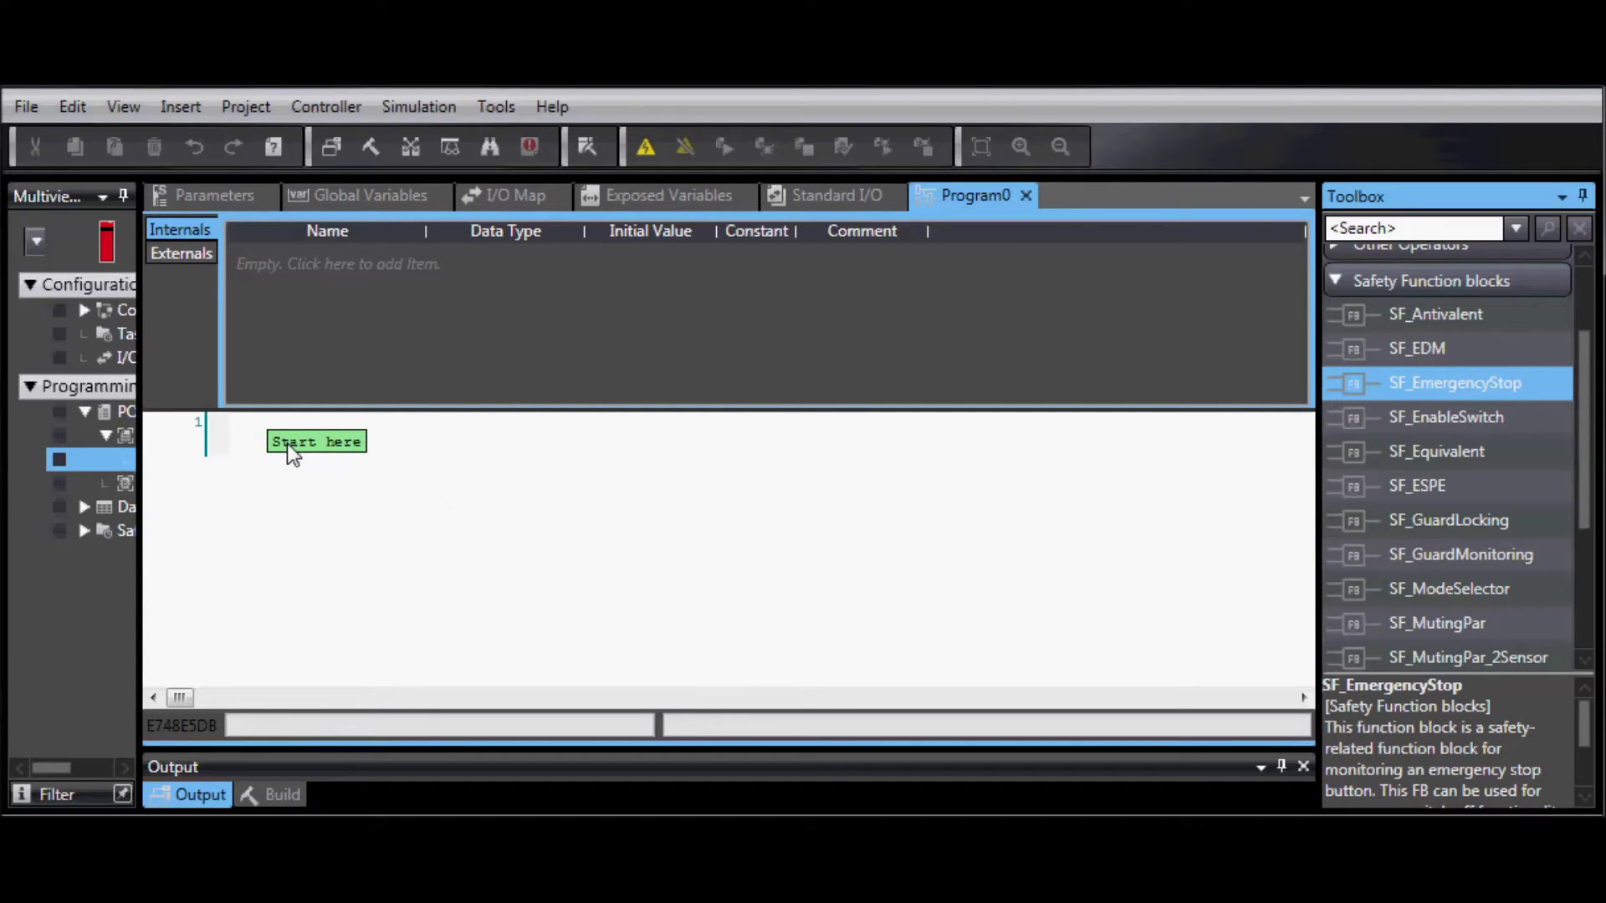
- Place SF_EmergencyStop at the Start here marker and name its instance SF_ESTOP_CELL1
drag(289, 443, 289, 442)
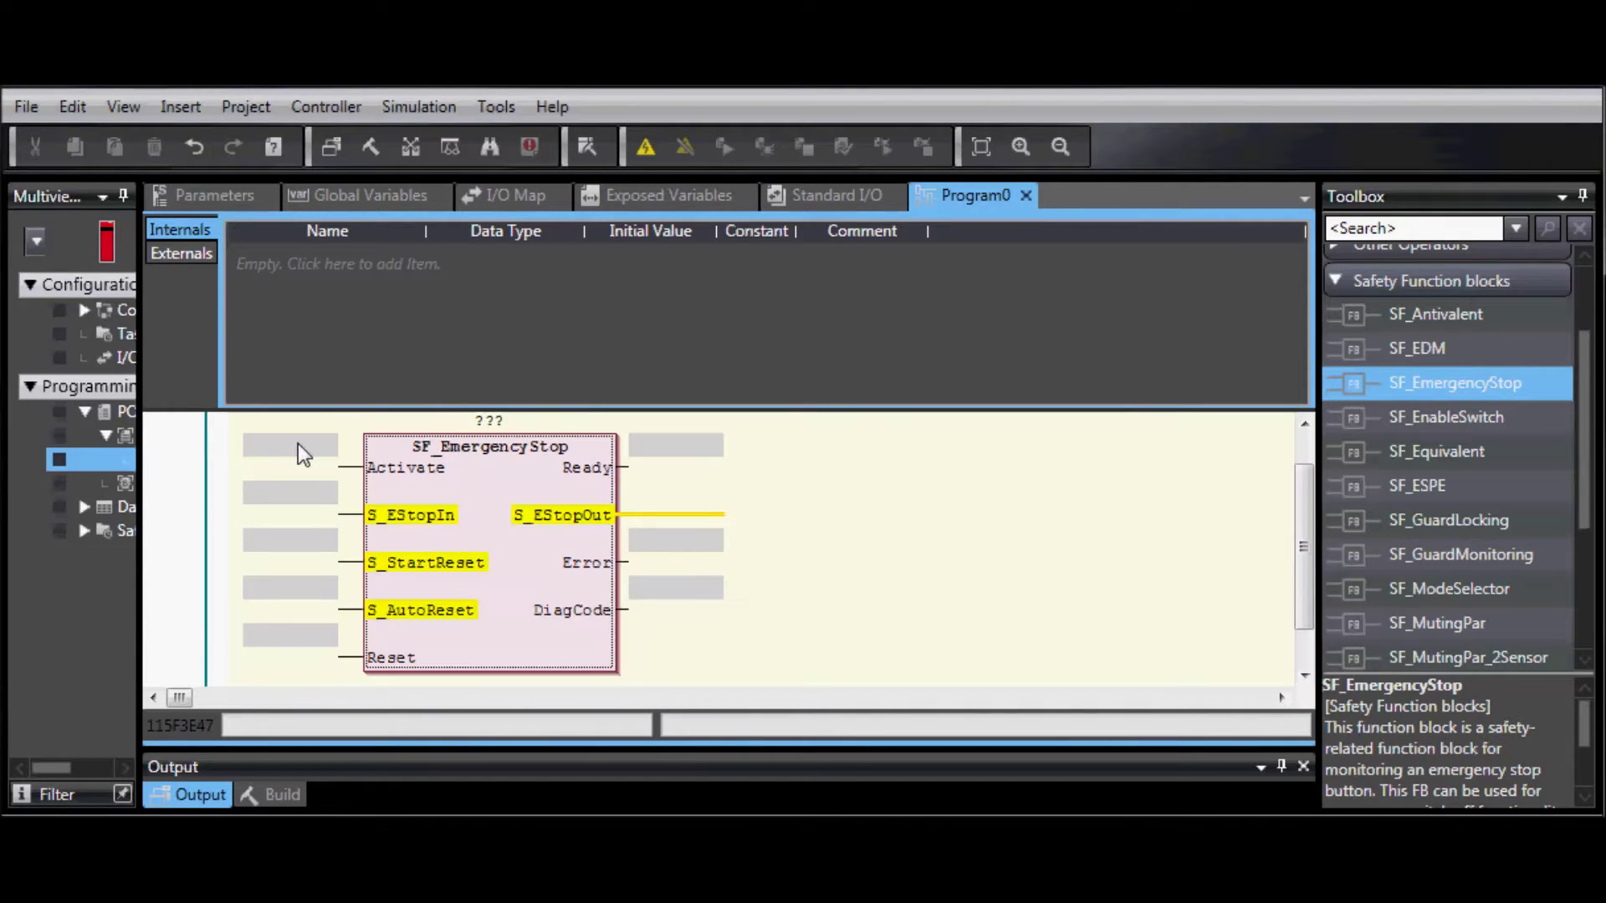
click(476, 424)
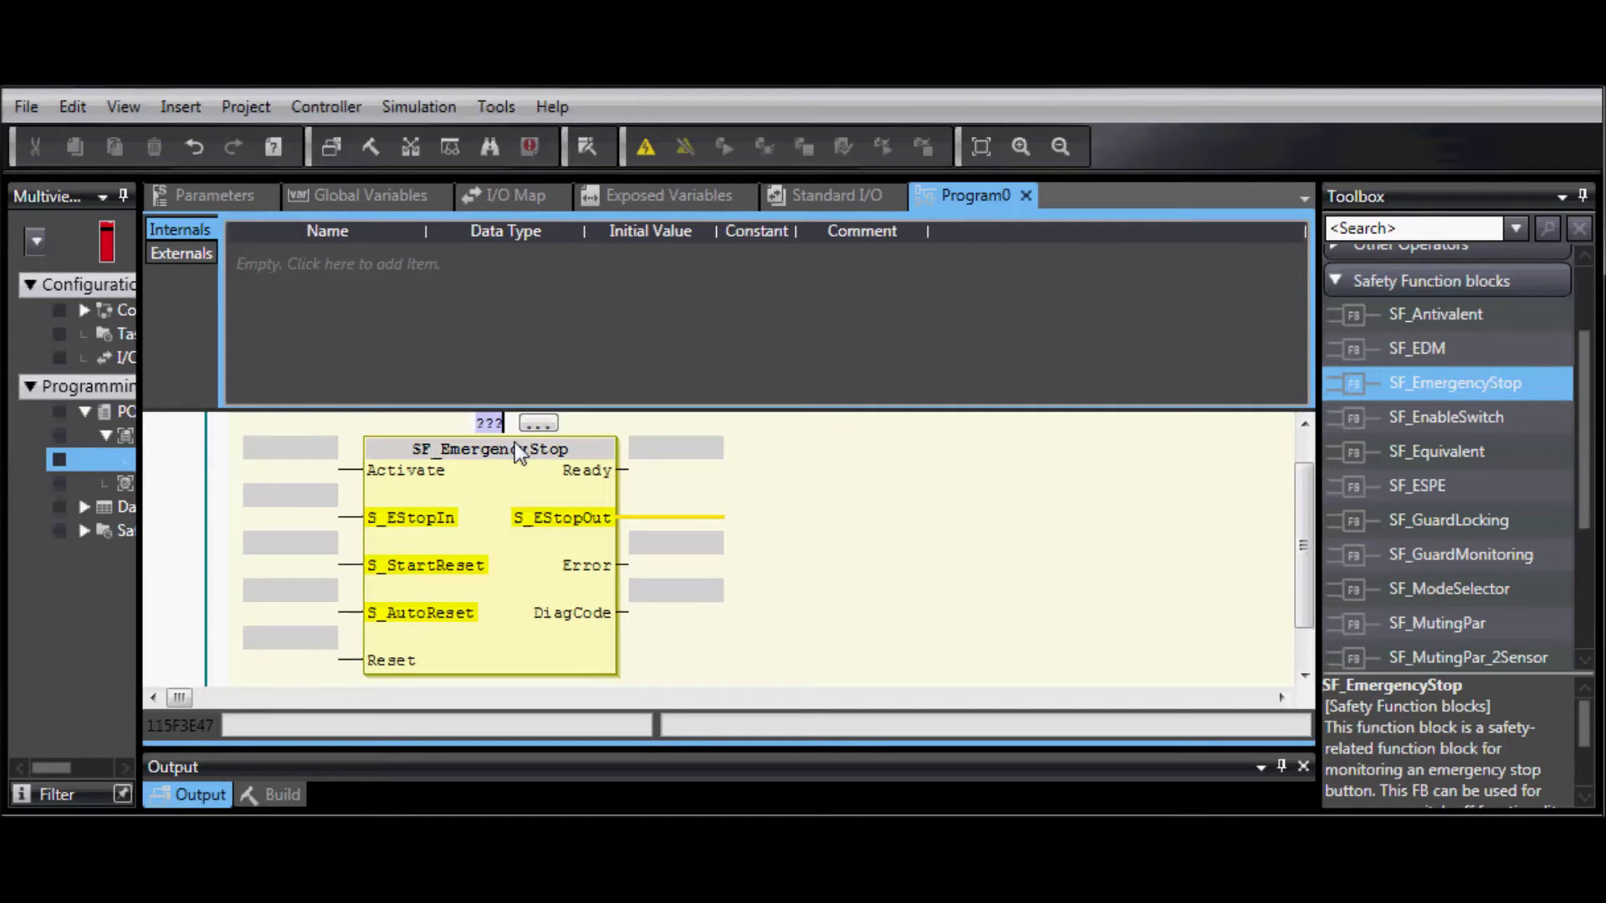
text(SF_E)
text(STOP)
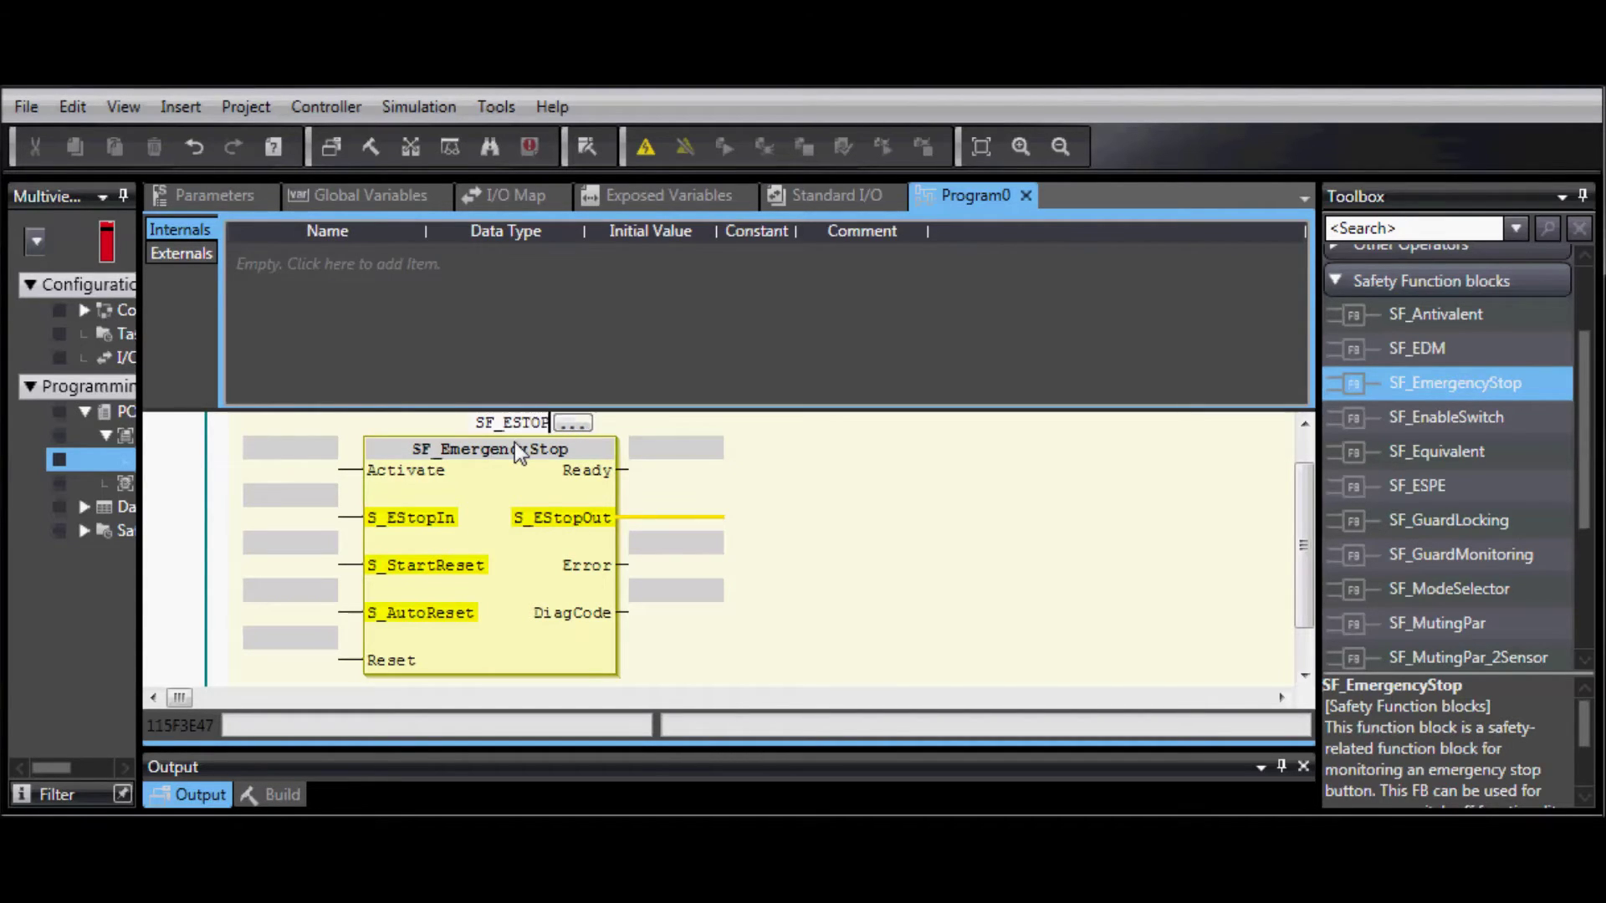
text(_C)
text(ELL1)
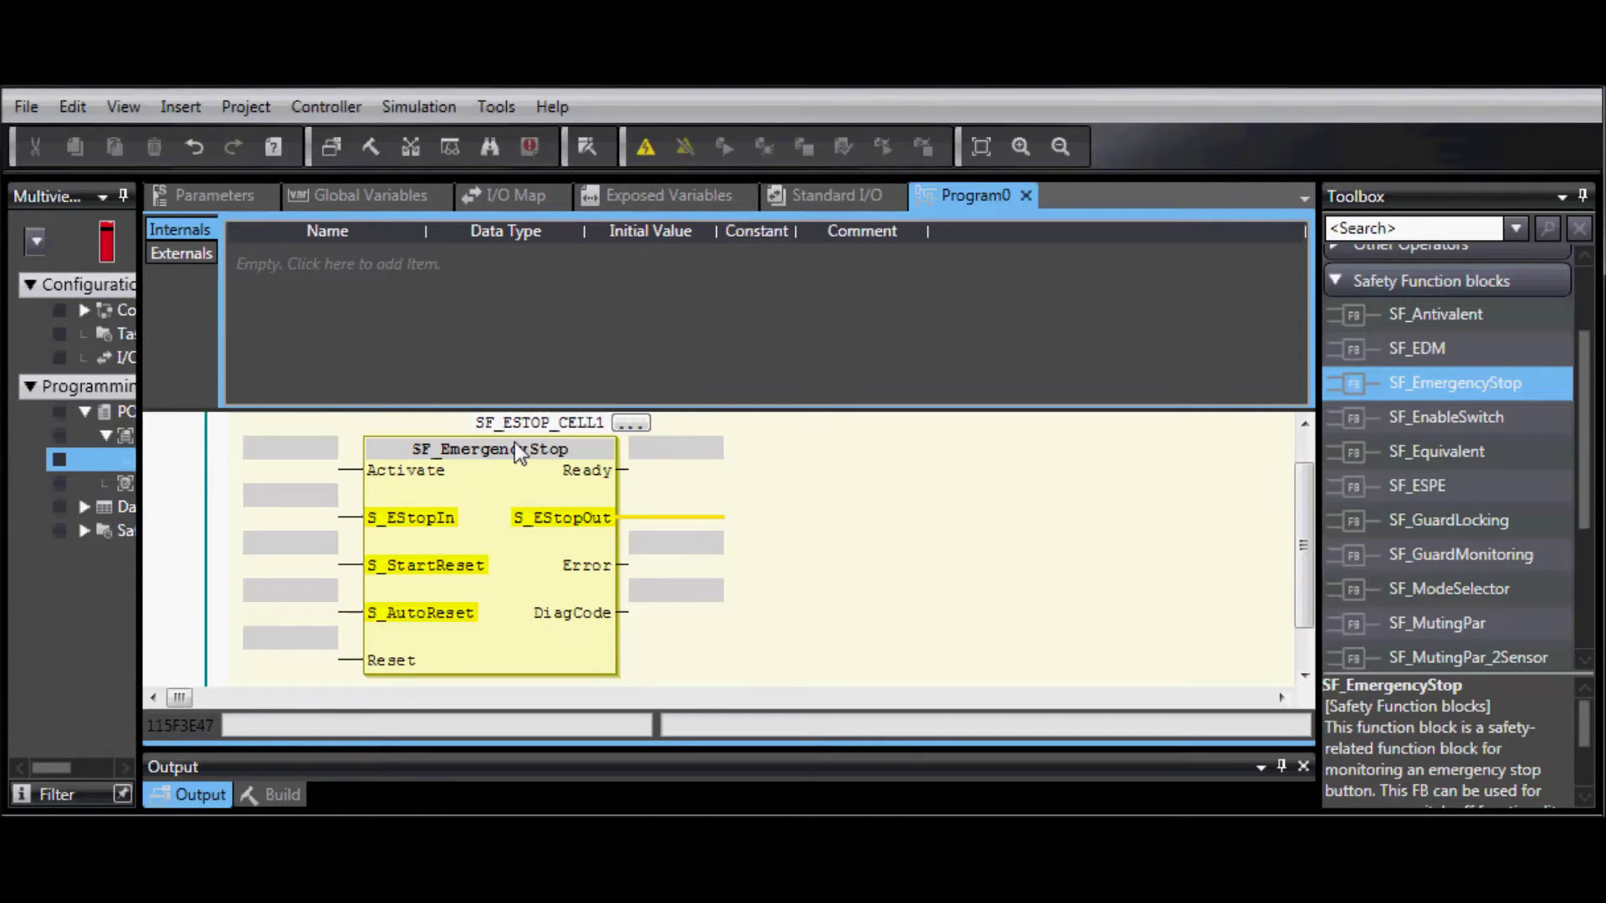
key(Return)
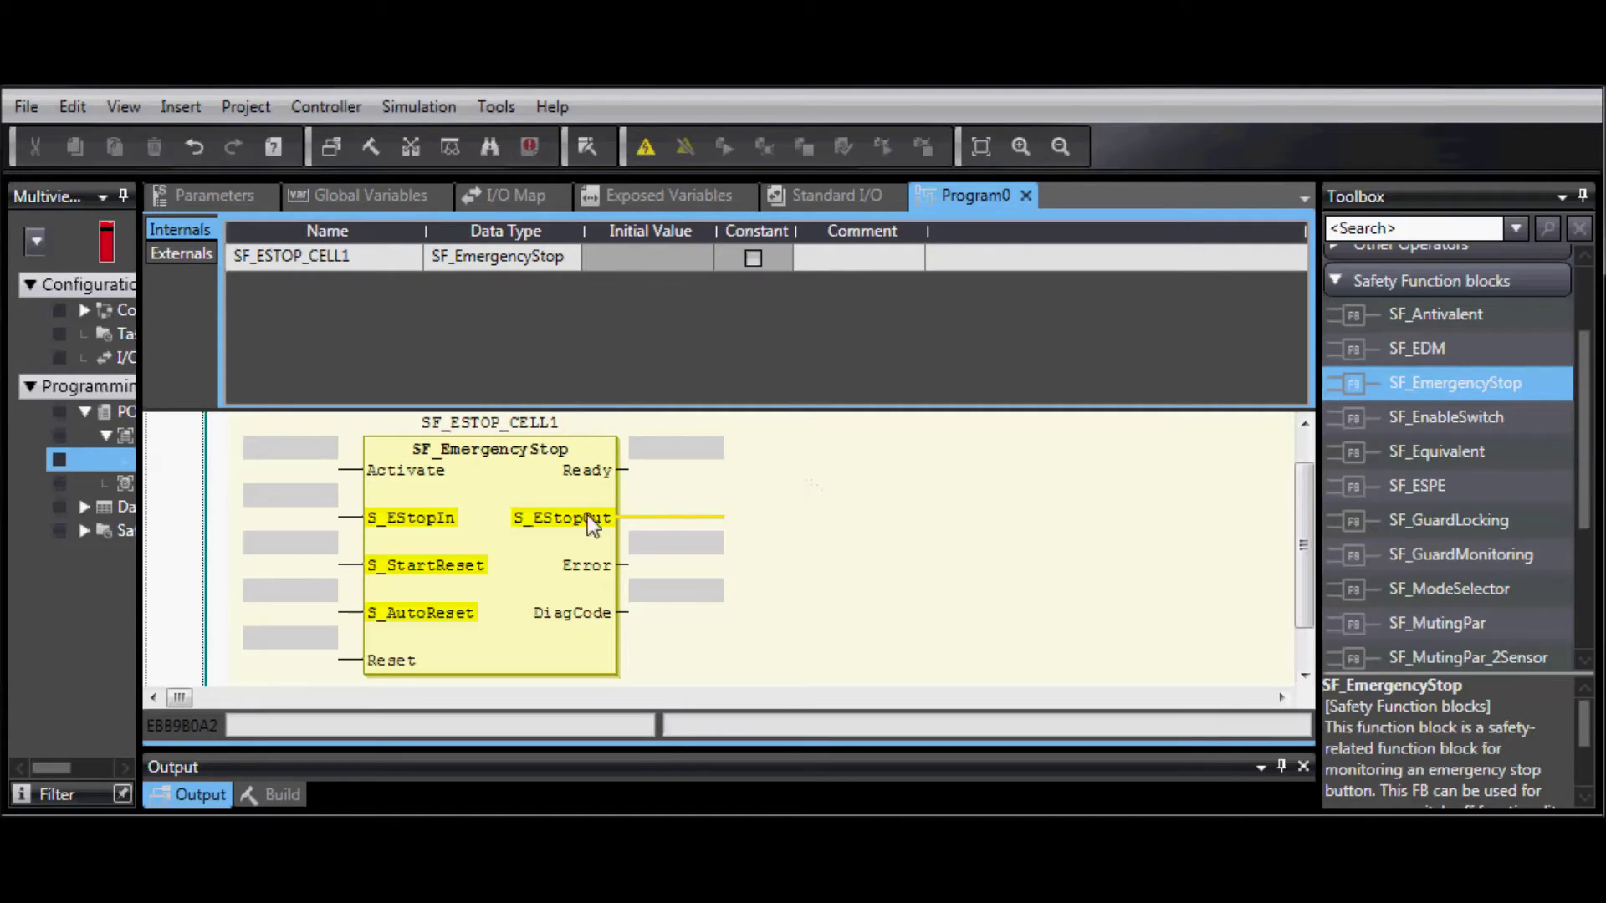
click(322, 471)
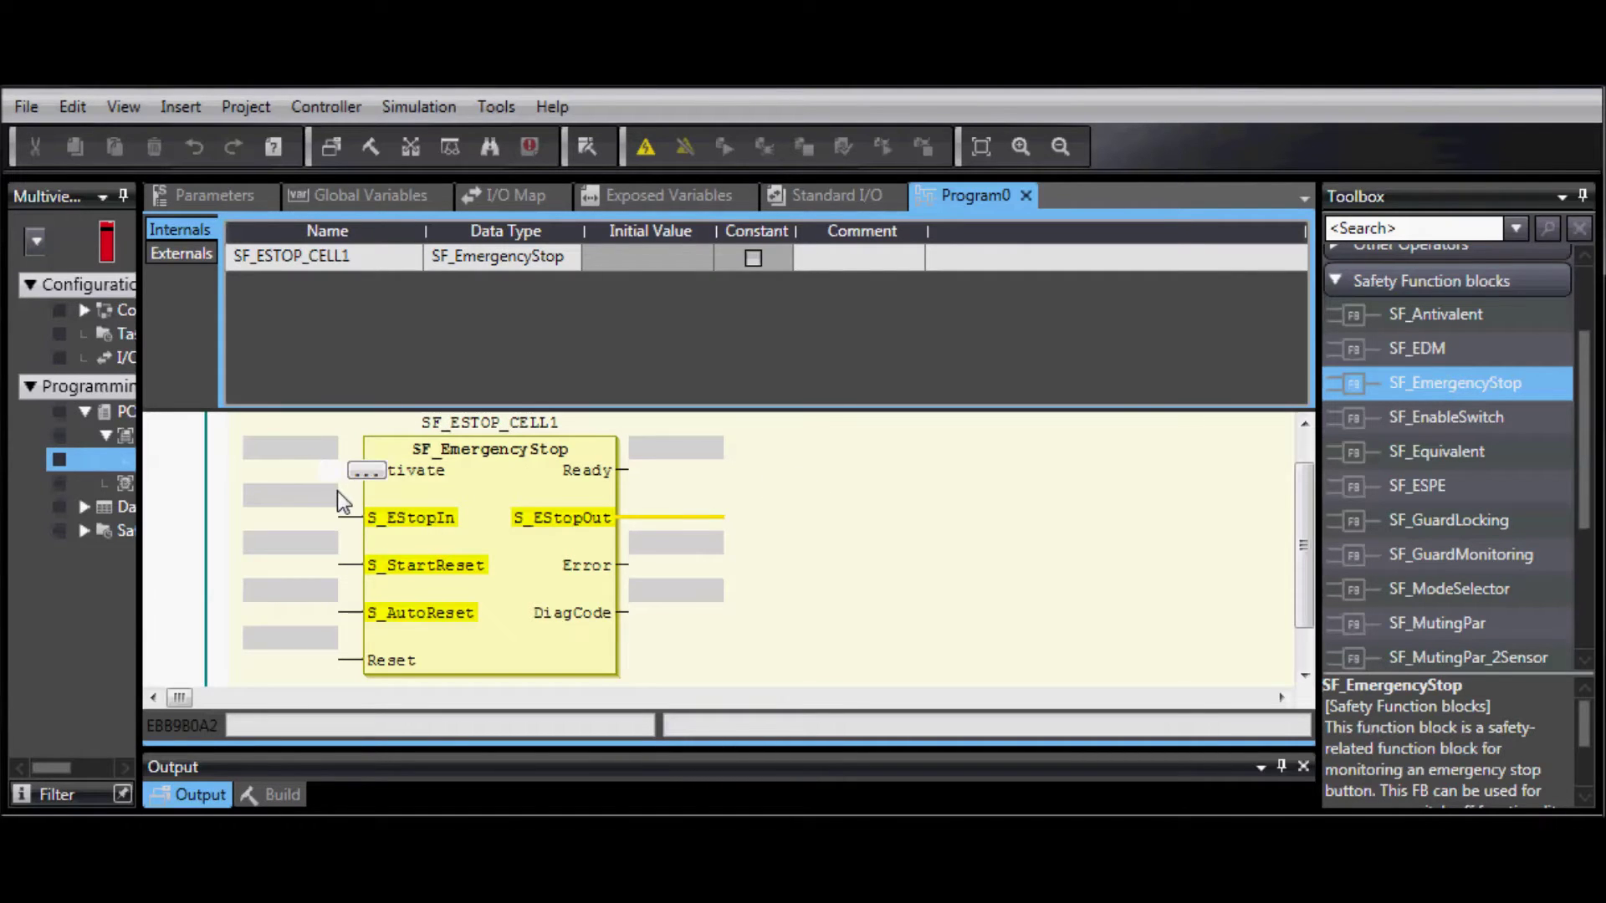
text(TRUE)
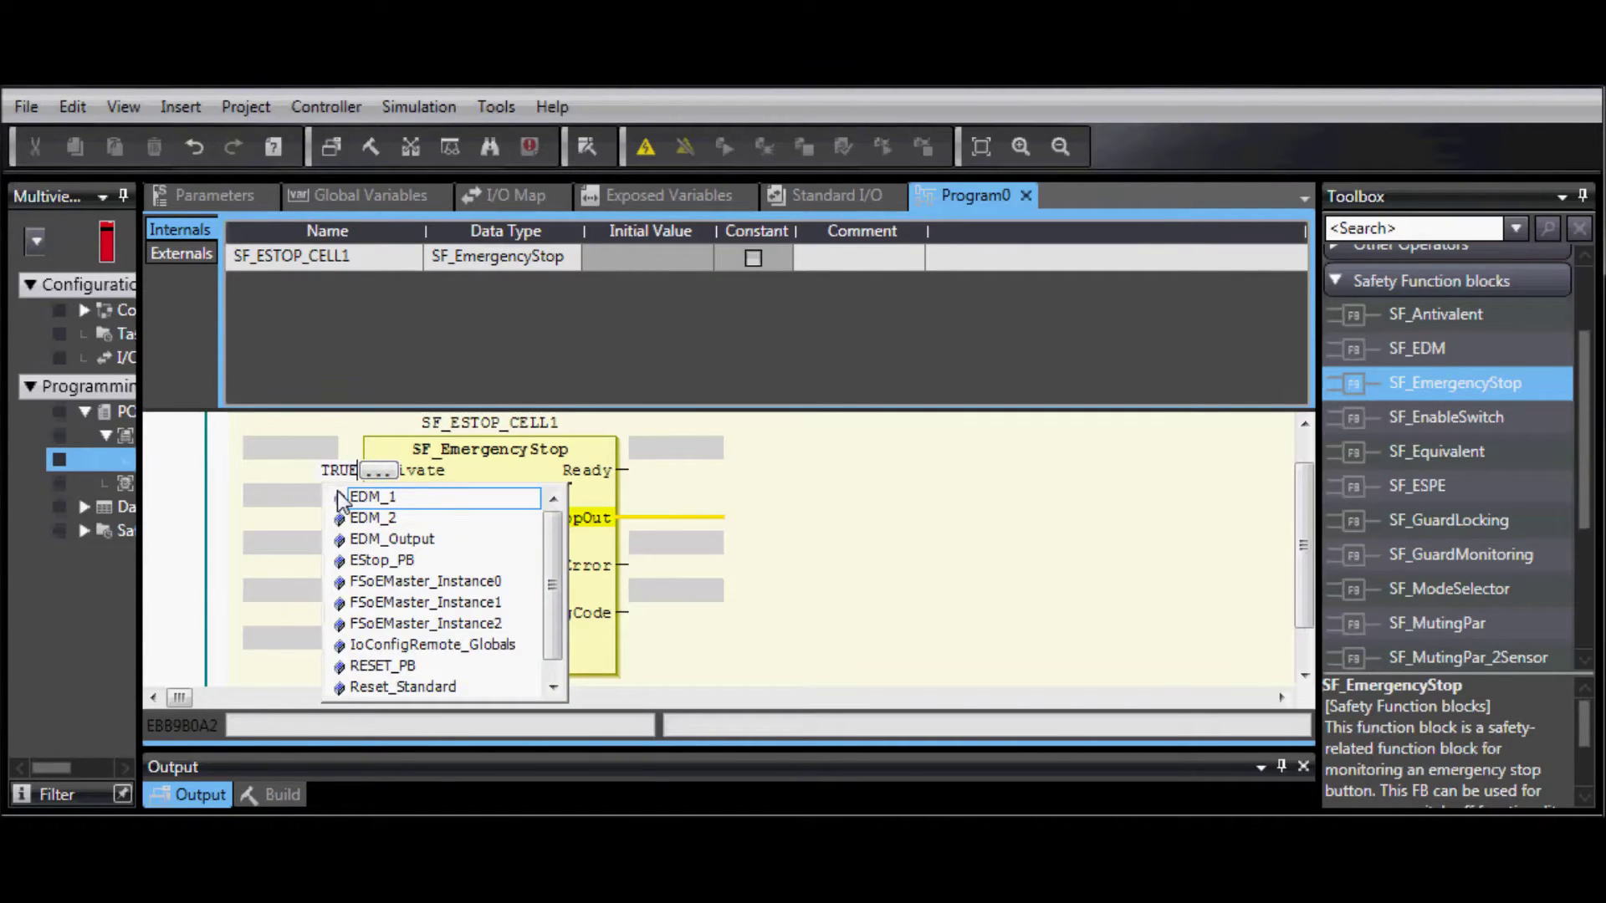
- Set SF_ESTOP_CELL1's Activate to TRUE, S_EStopIn to EStop_PB and Reset to RESET_PB
key(Return)
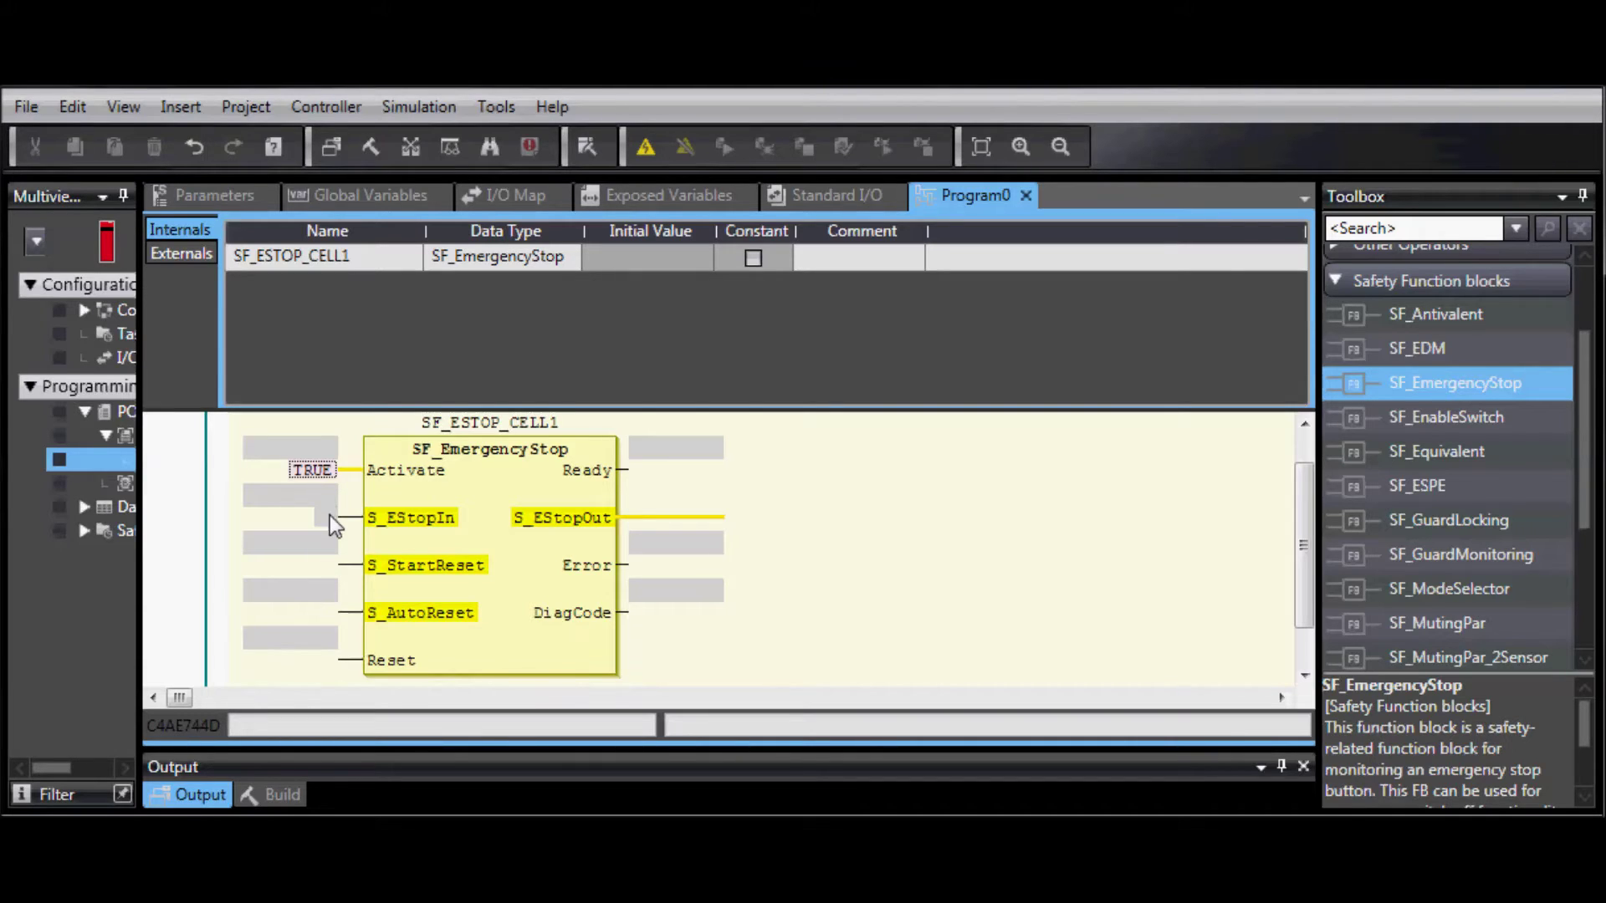
click(331, 516)
text(ES)
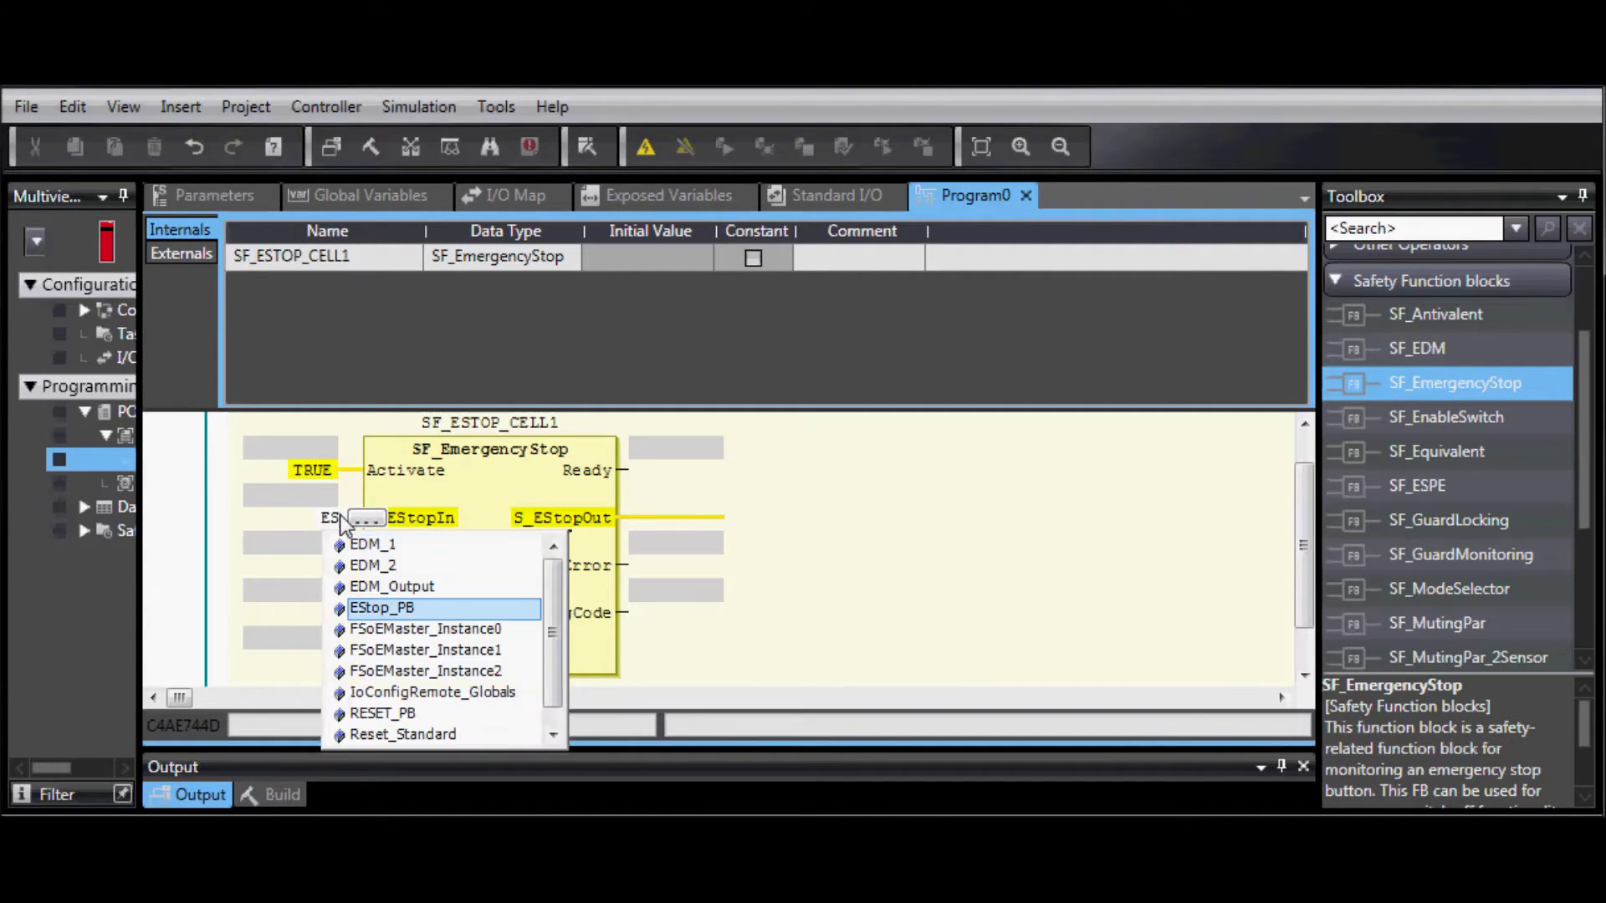
click(394, 609)
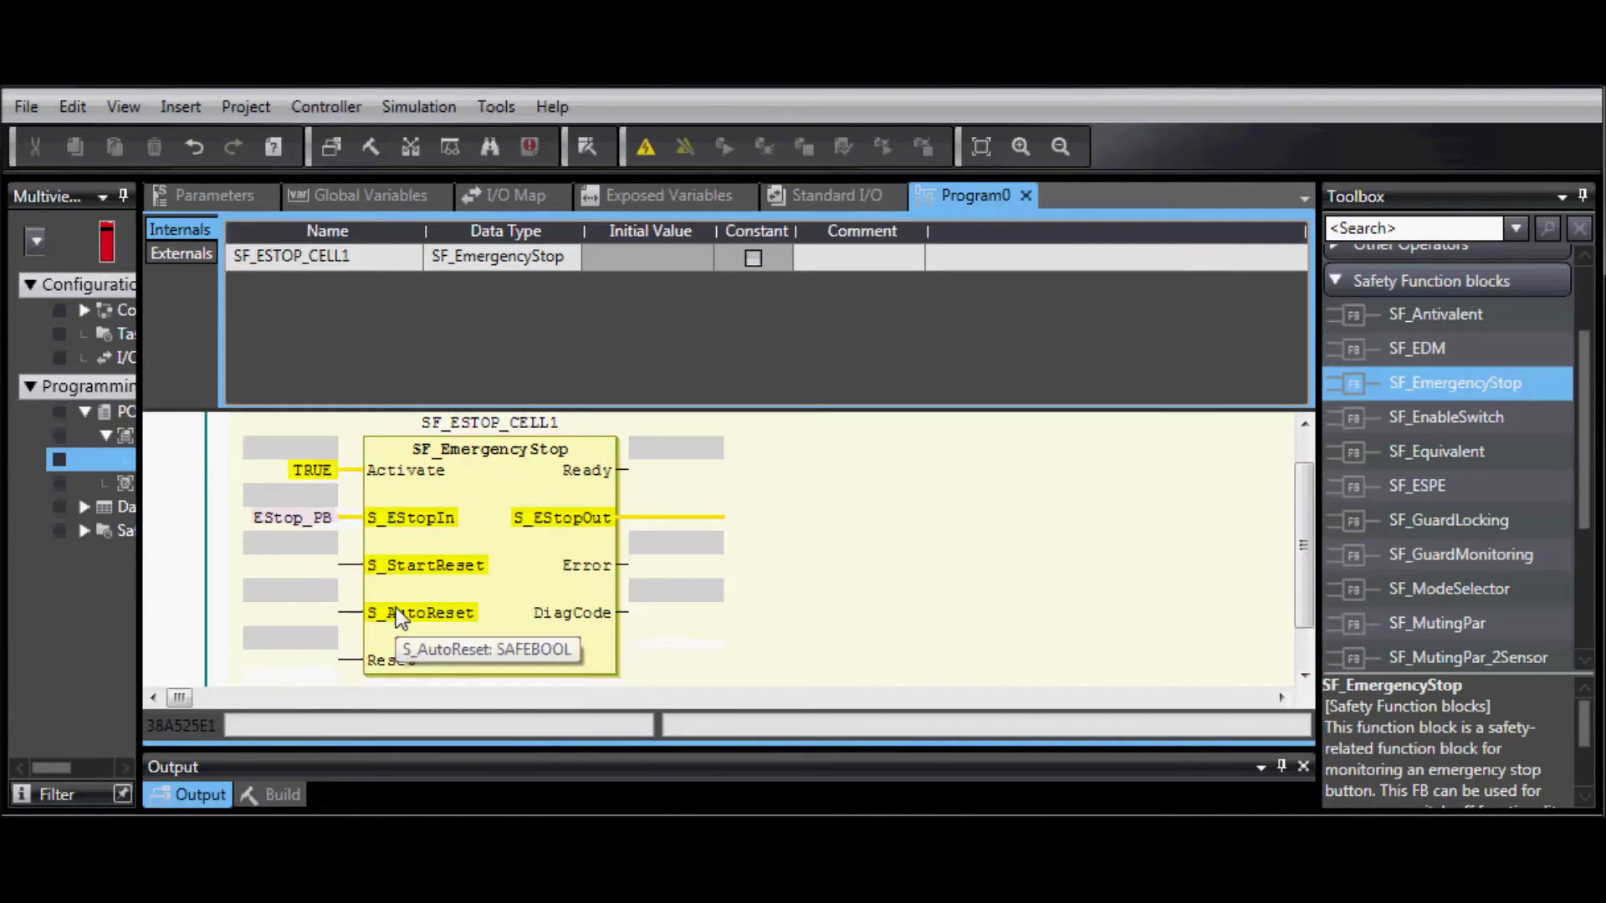
click(327, 663)
text(RE)
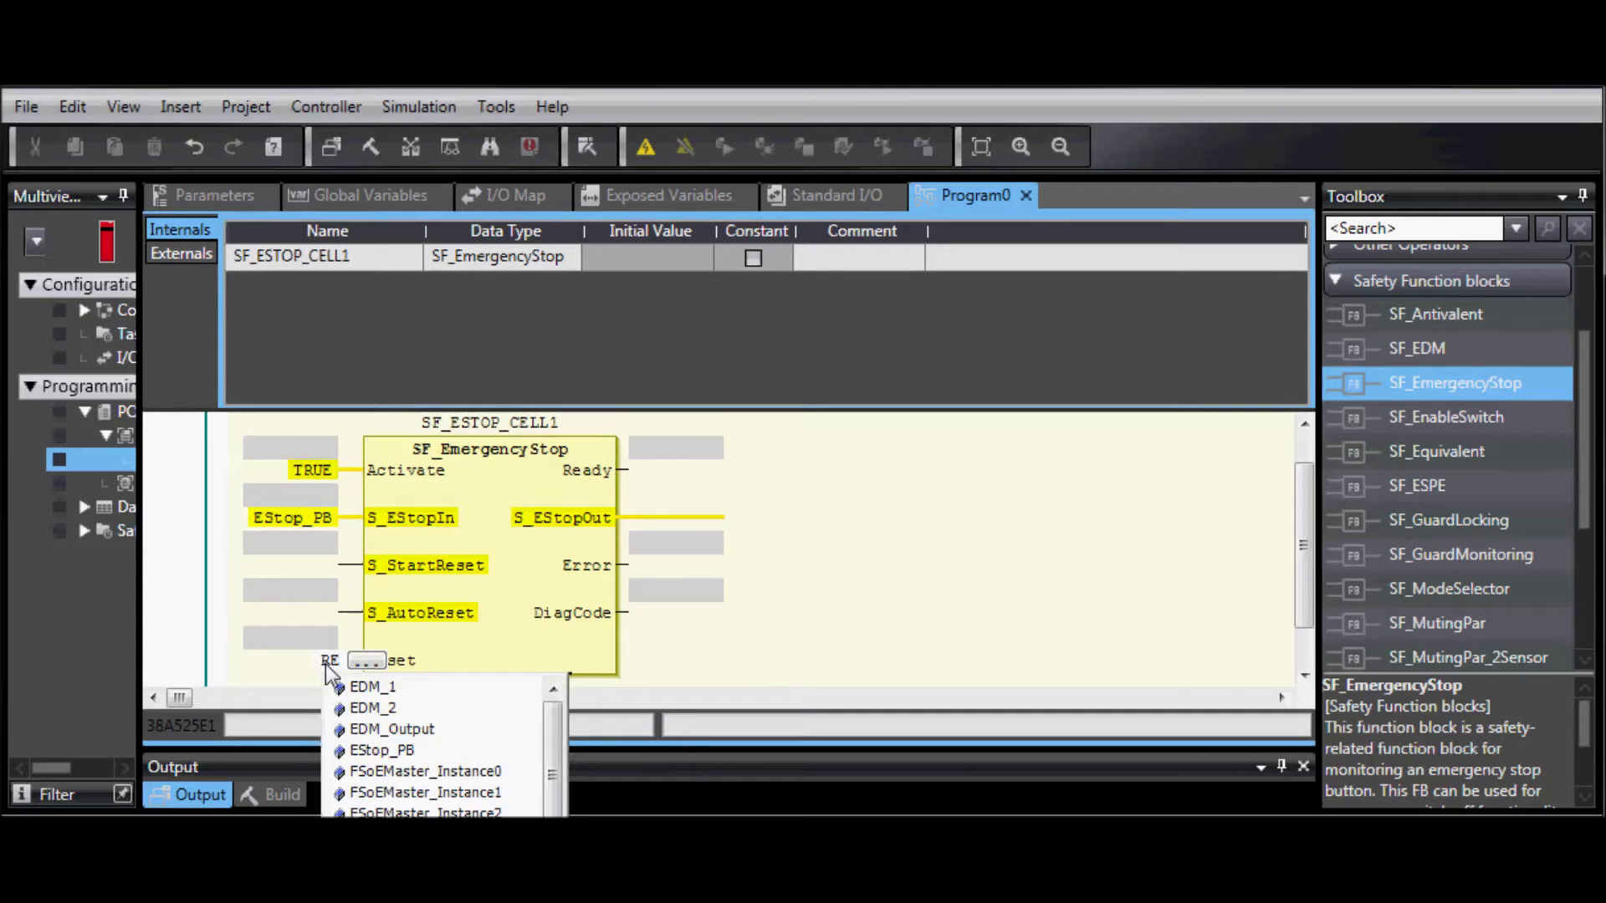
text(S)
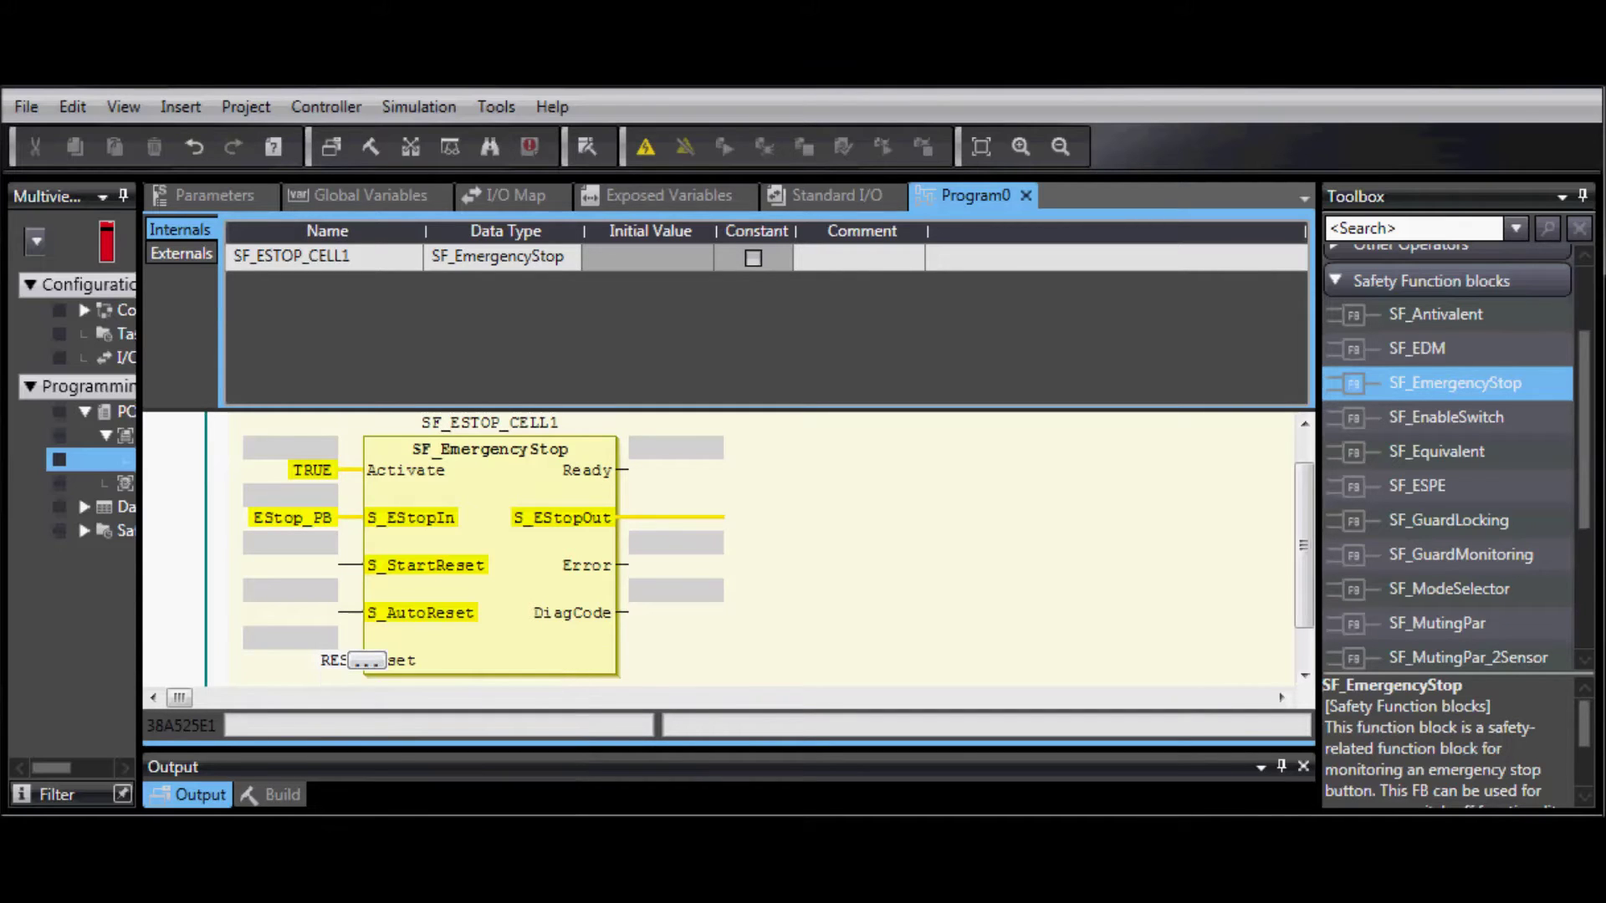
text(ET_PB)
key(Return)
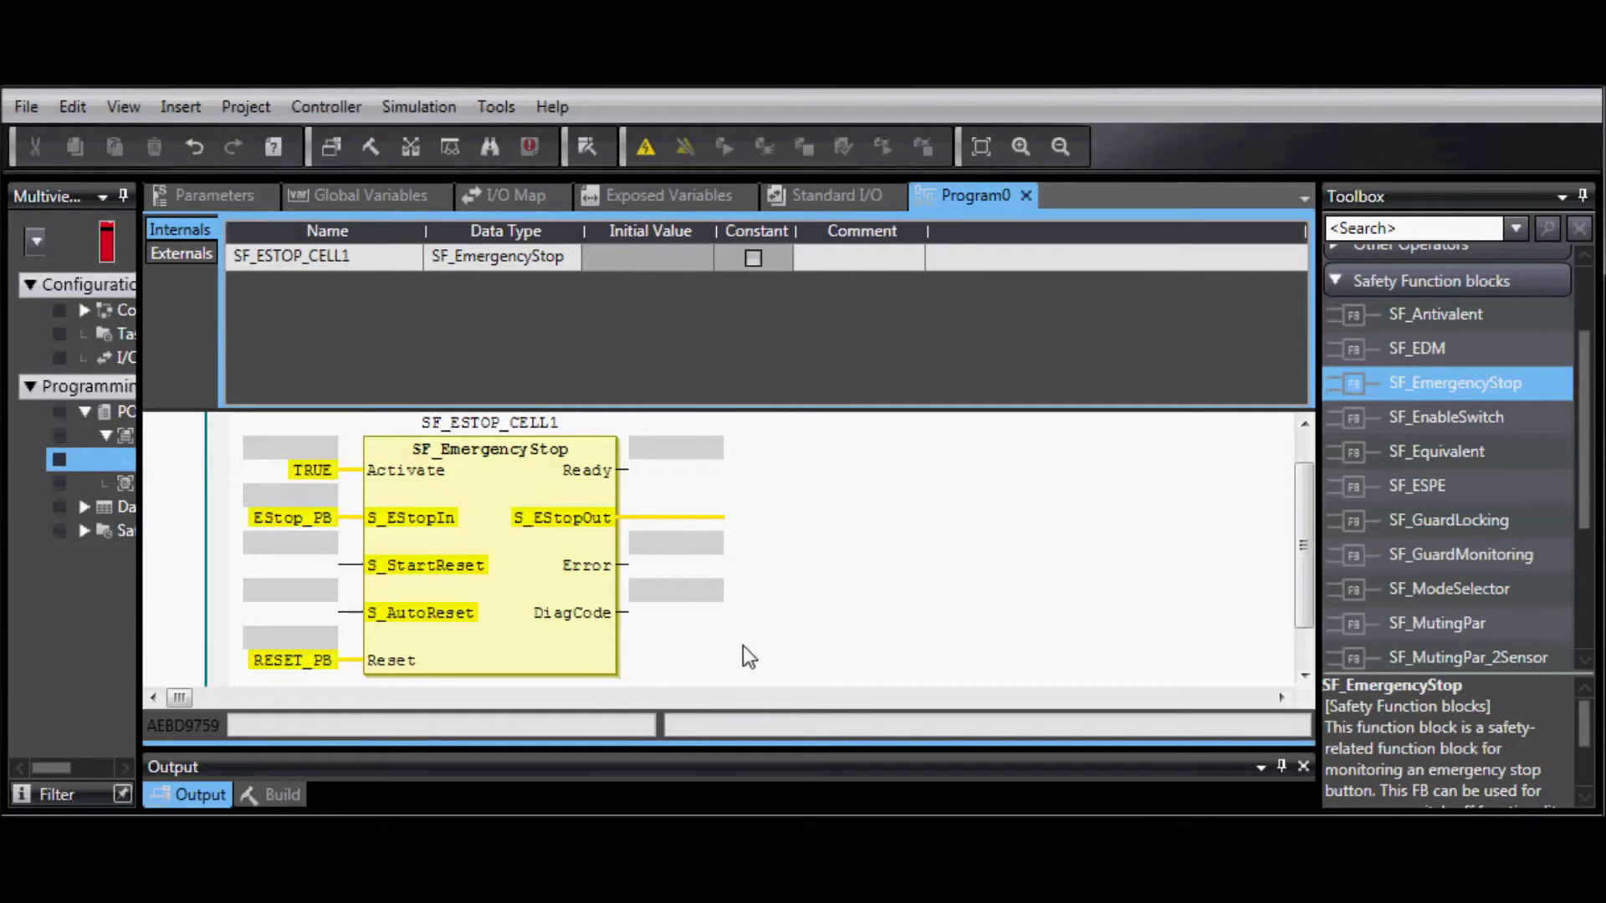
- Drop SF_EDM onto the S_EStopOut pin and enlarge the diagram pane to show it
click(1354, 345)
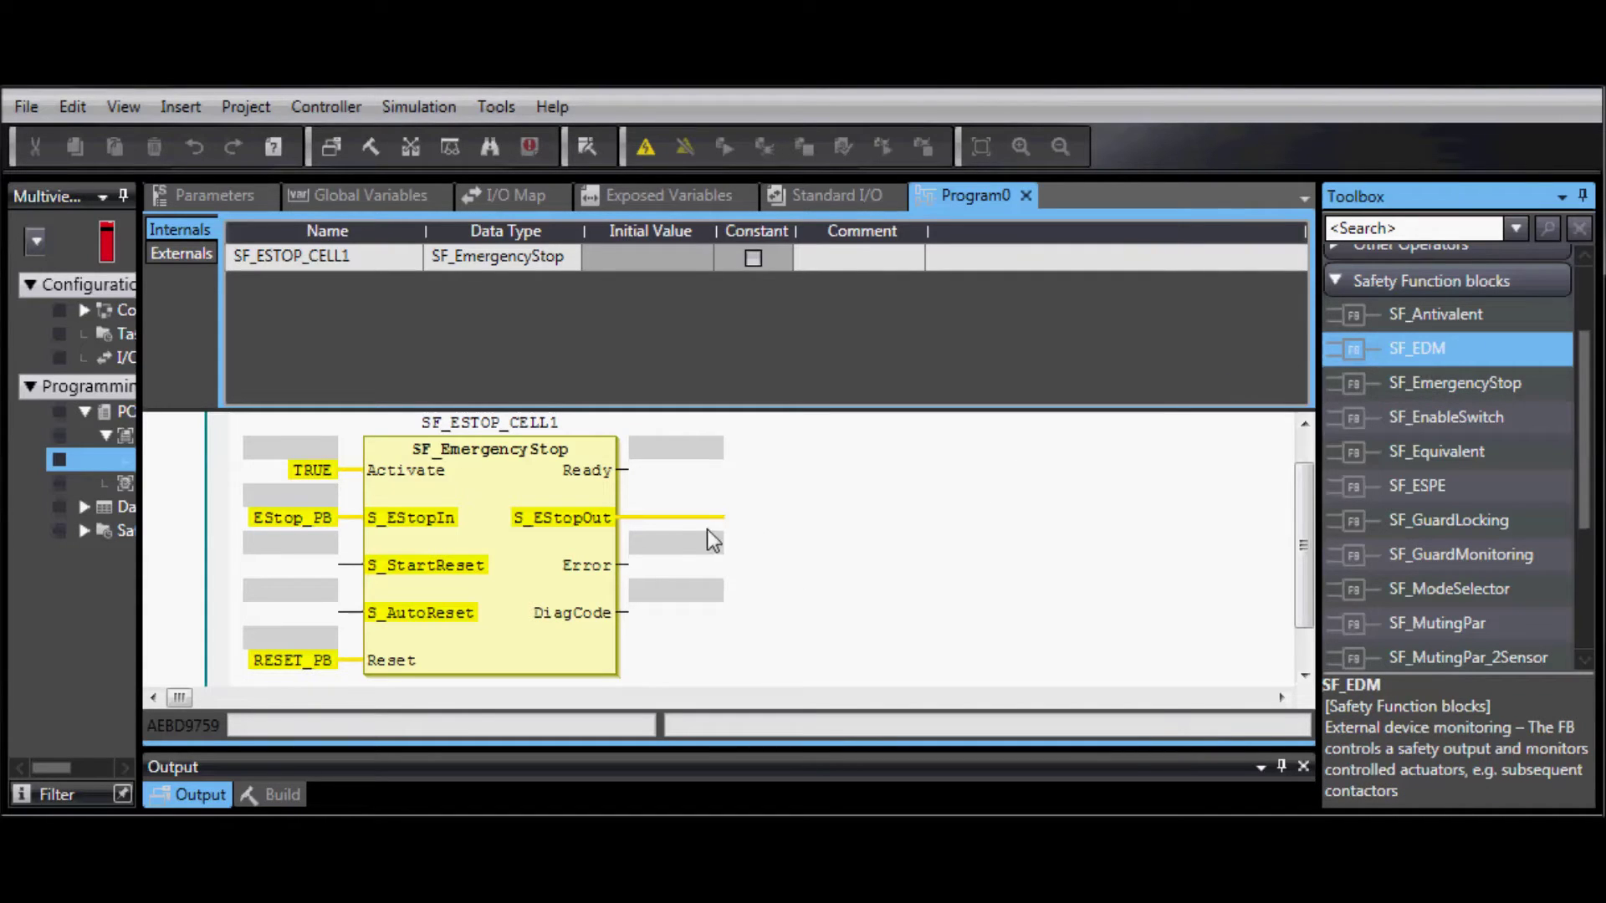
drag(915, 511, 651, 523)
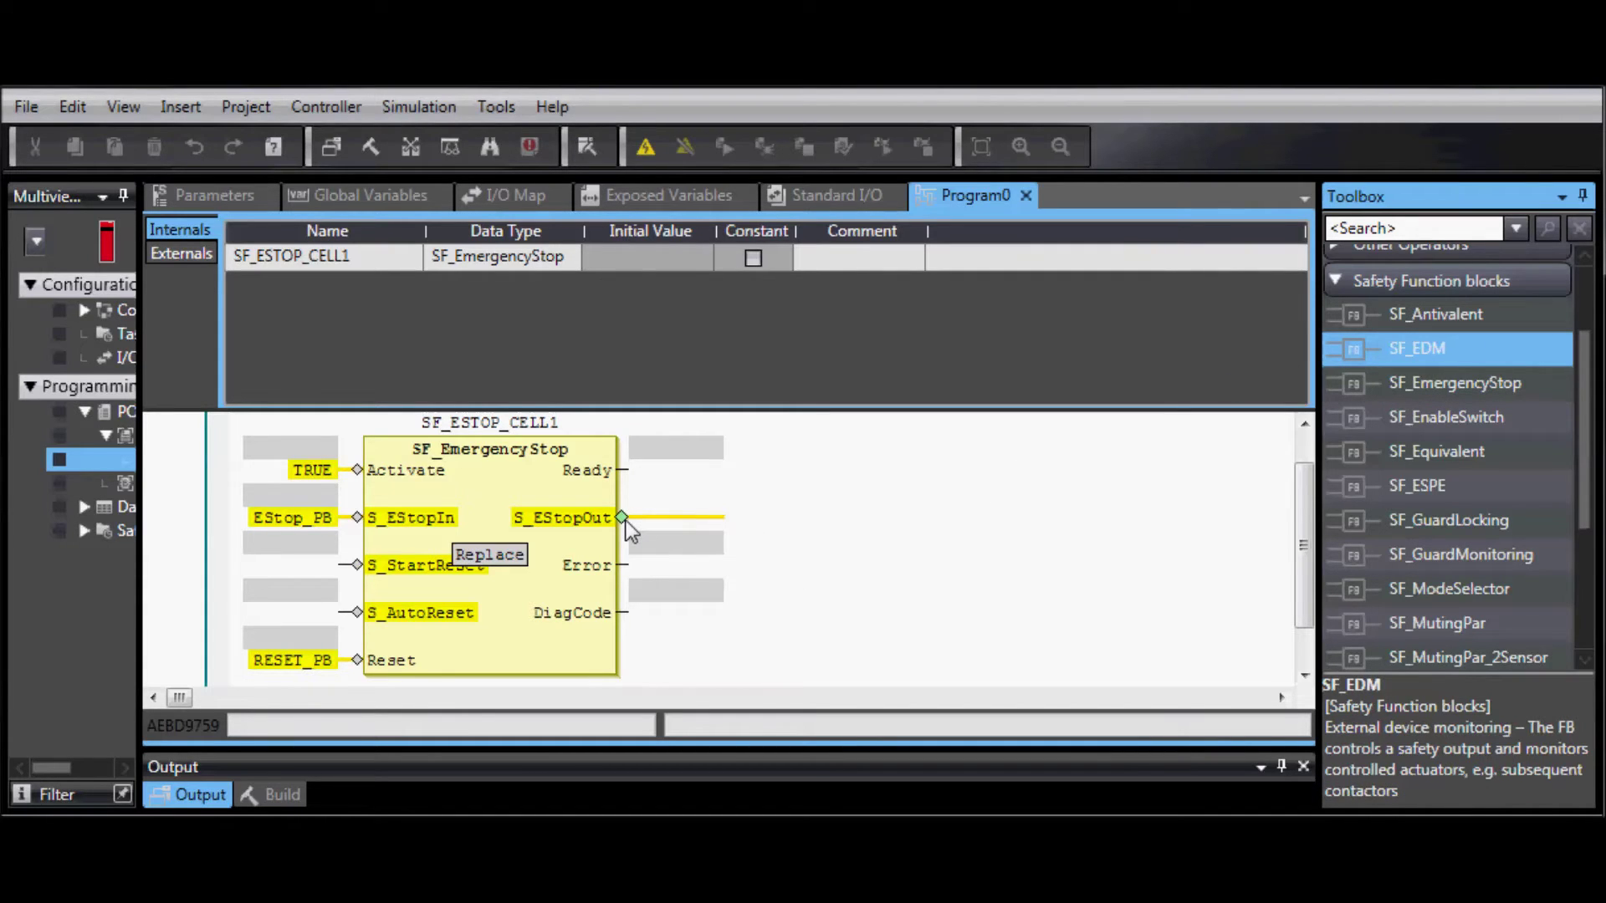
drag(625, 521, 630, 520)
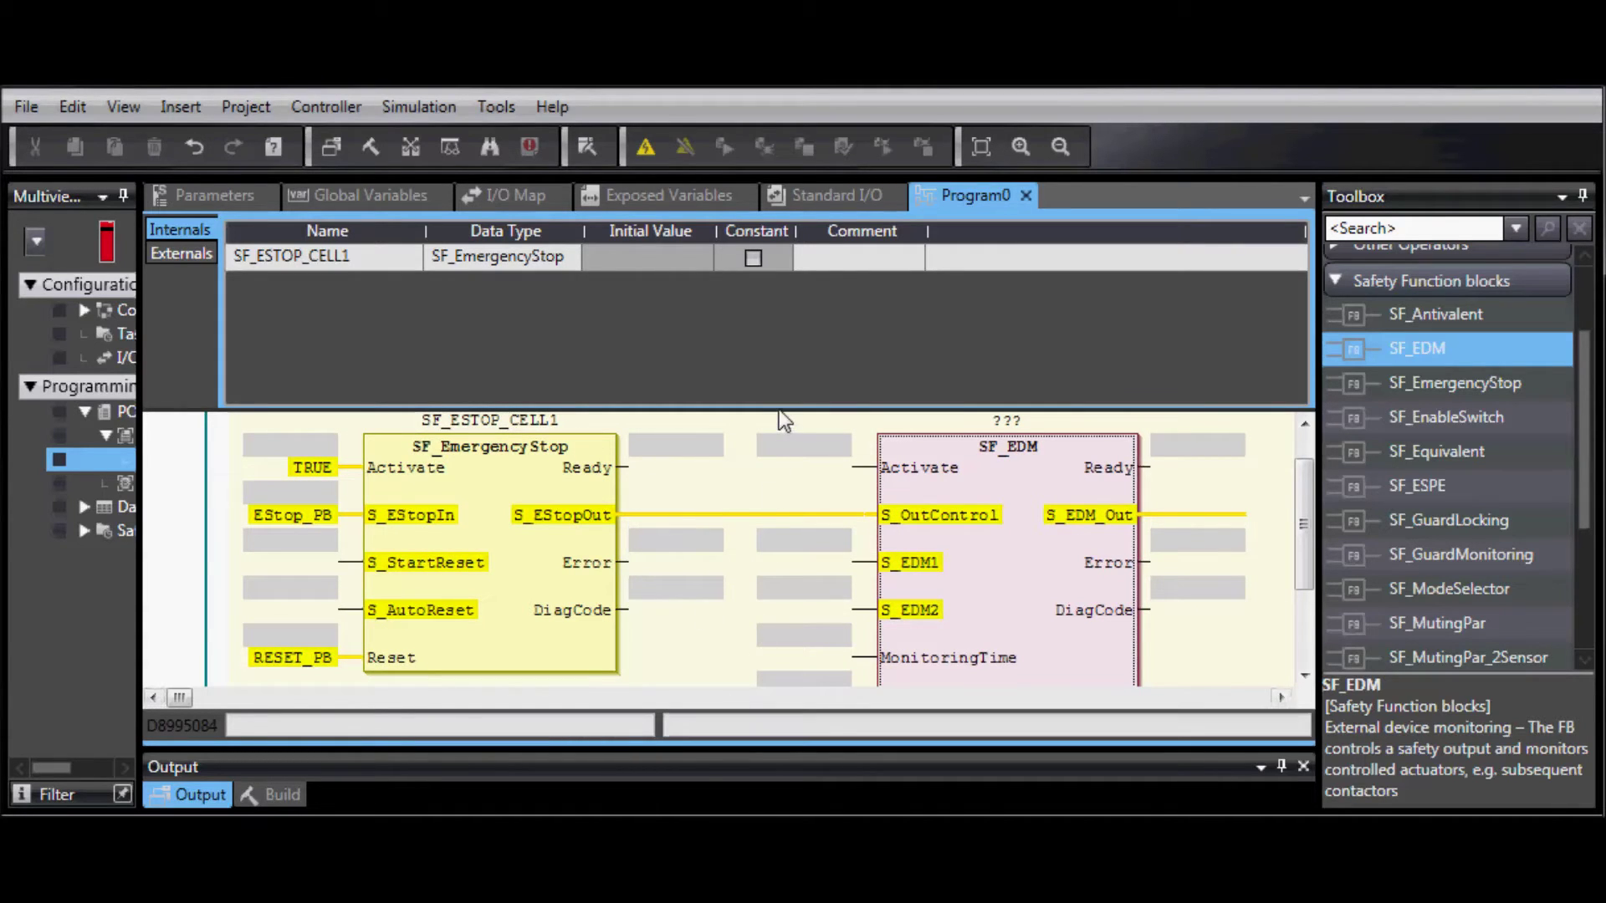
drag(779, 409, 782, 284)
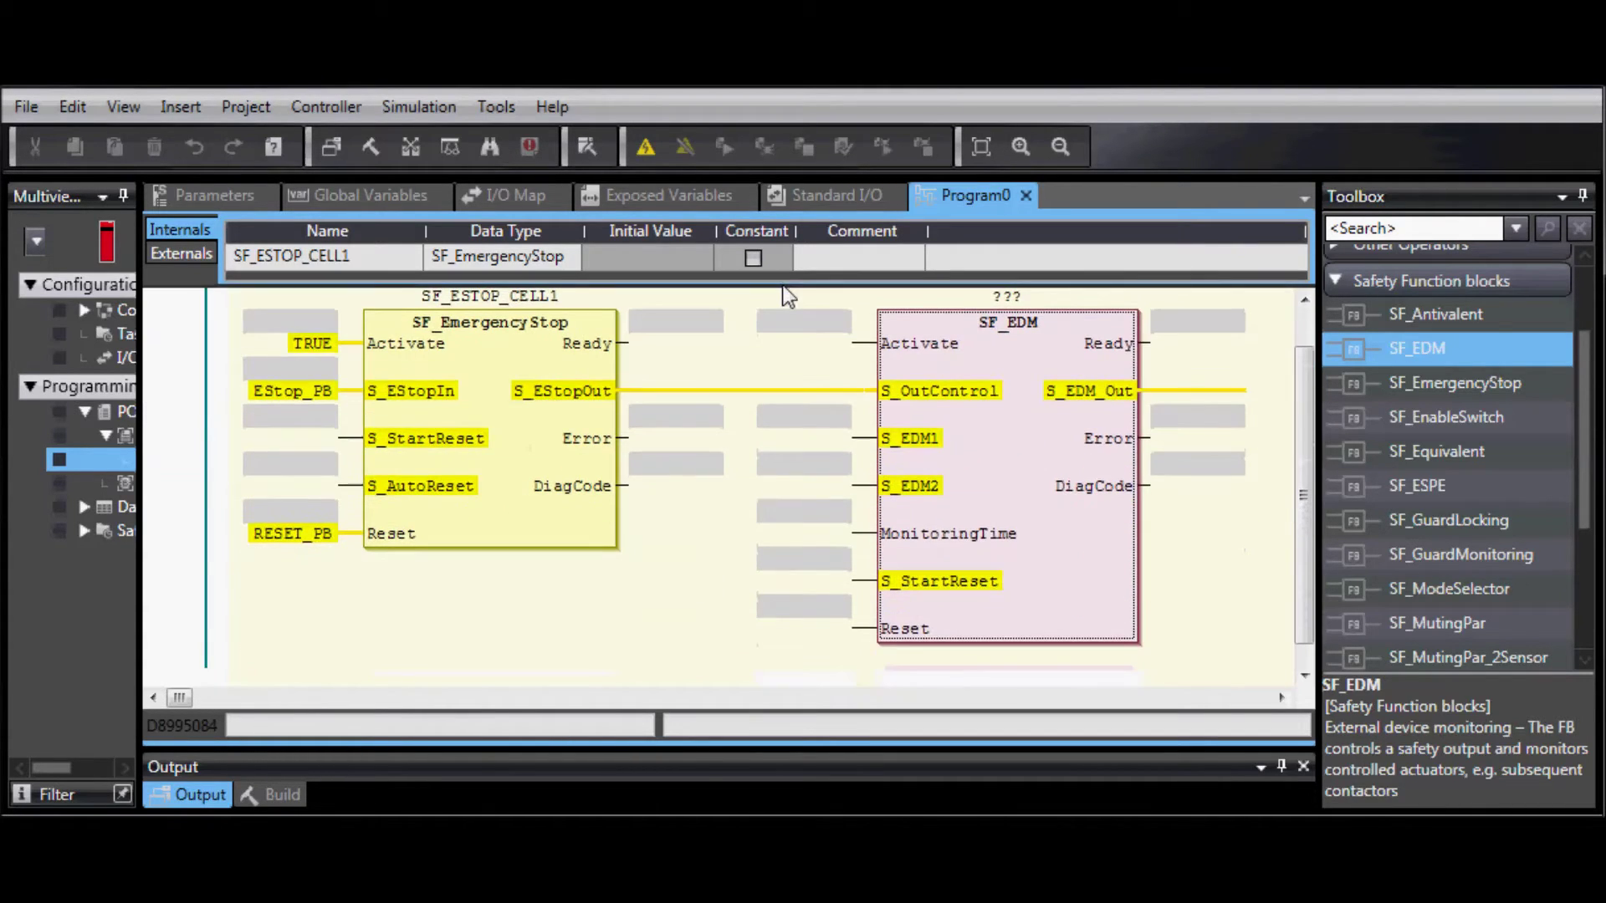
- Name the SF_EDM block instance SF_EDM_CELL1
click(1036, 302)
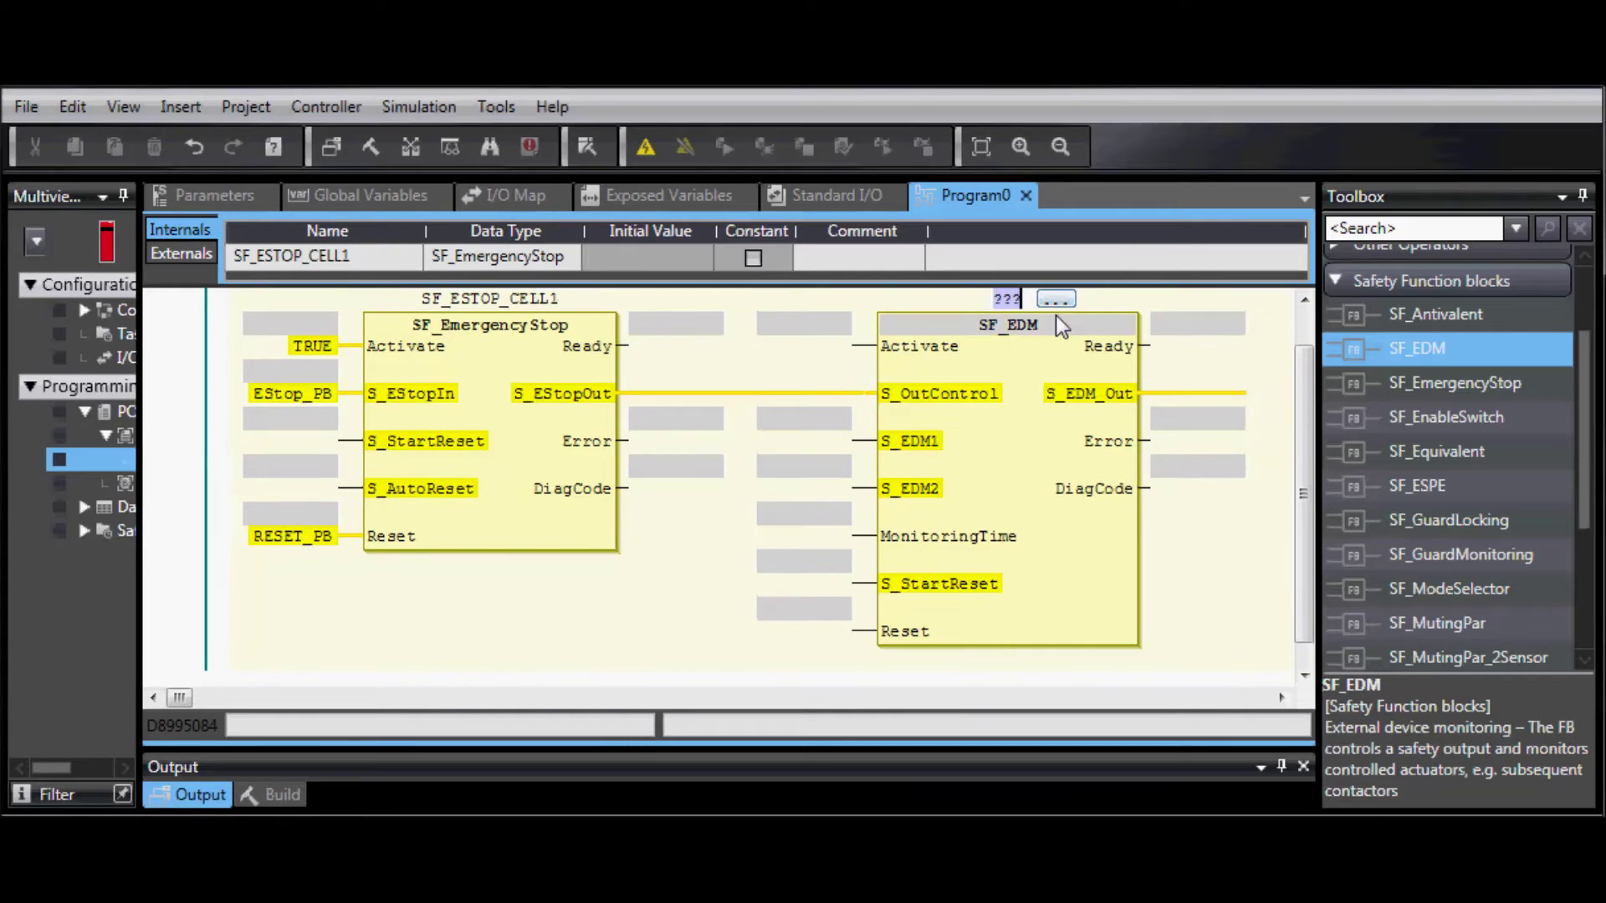
text(SF_ED)
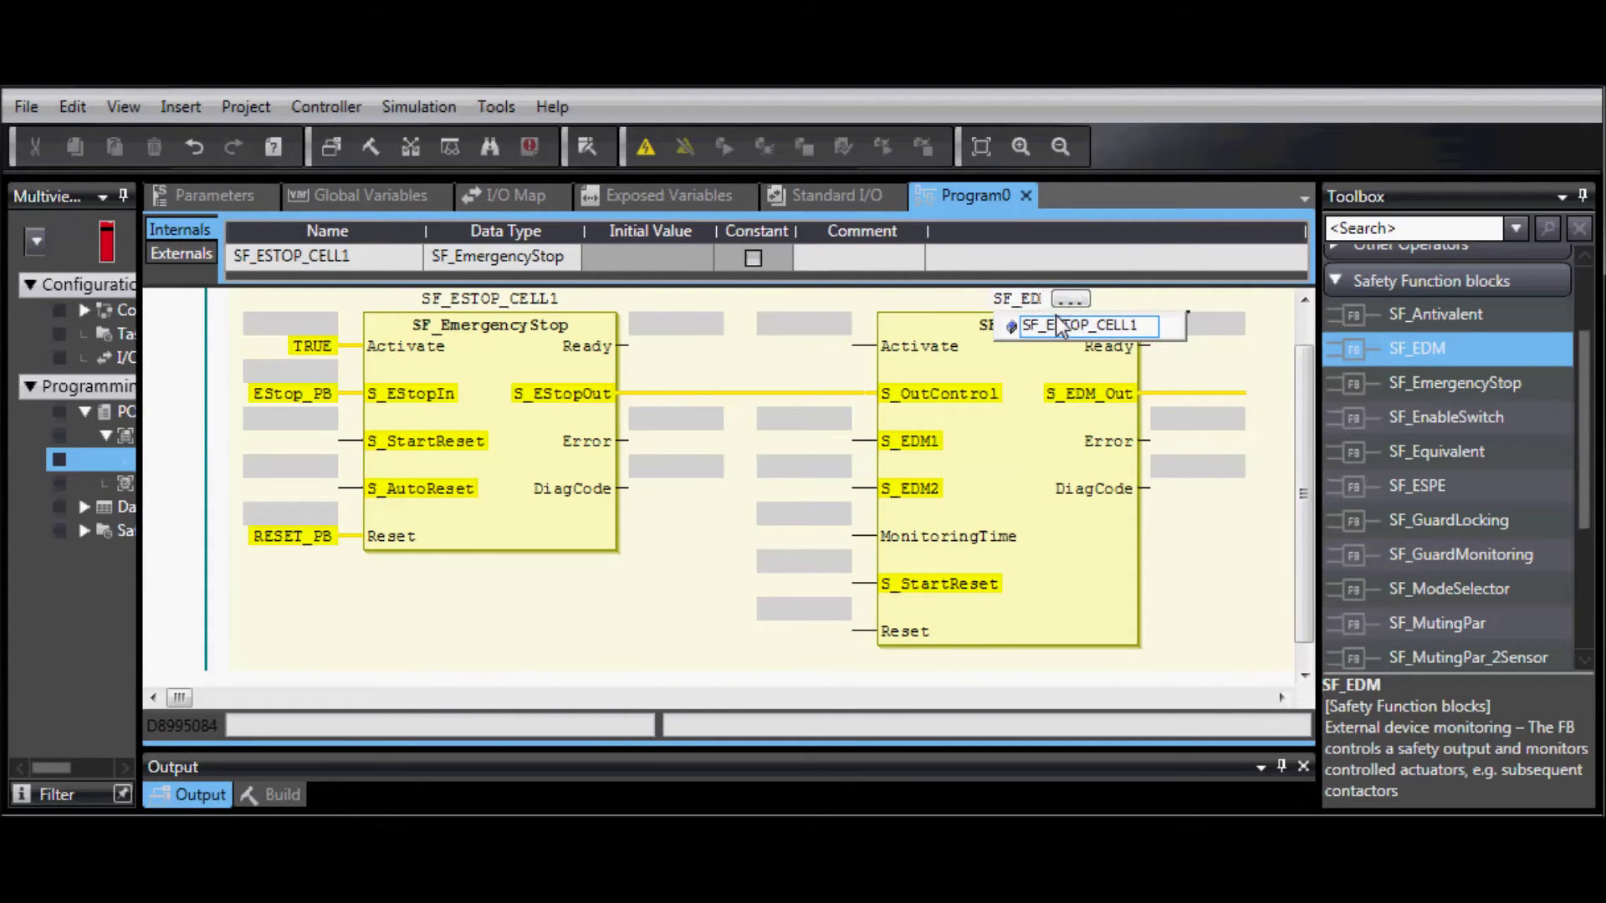
text(M_CELL)
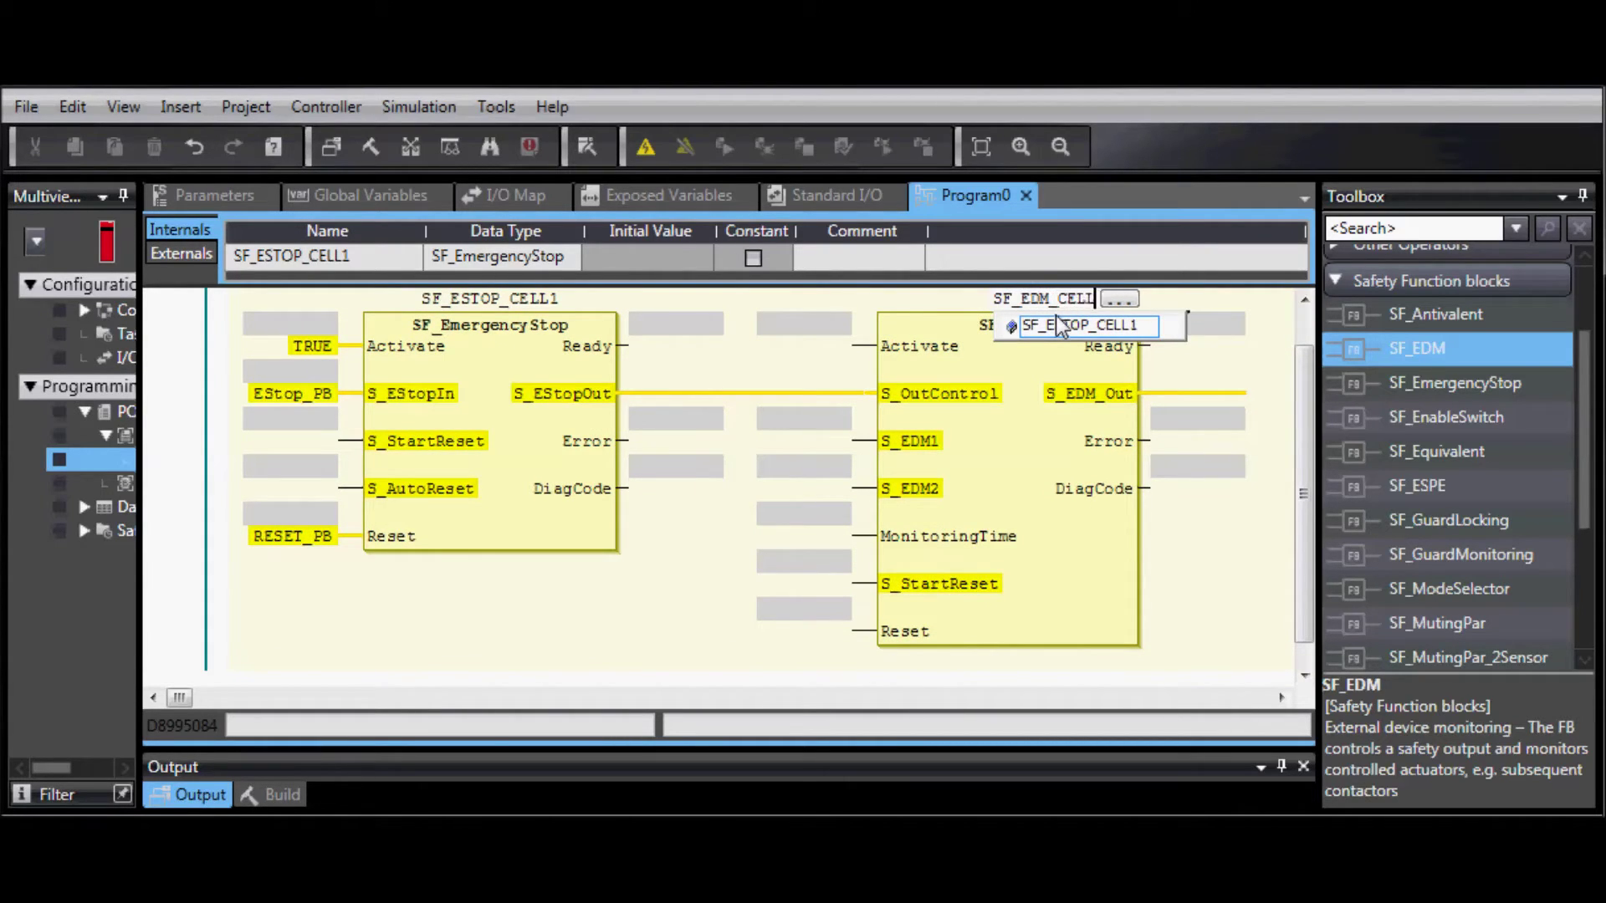
text(1)
key(Return)
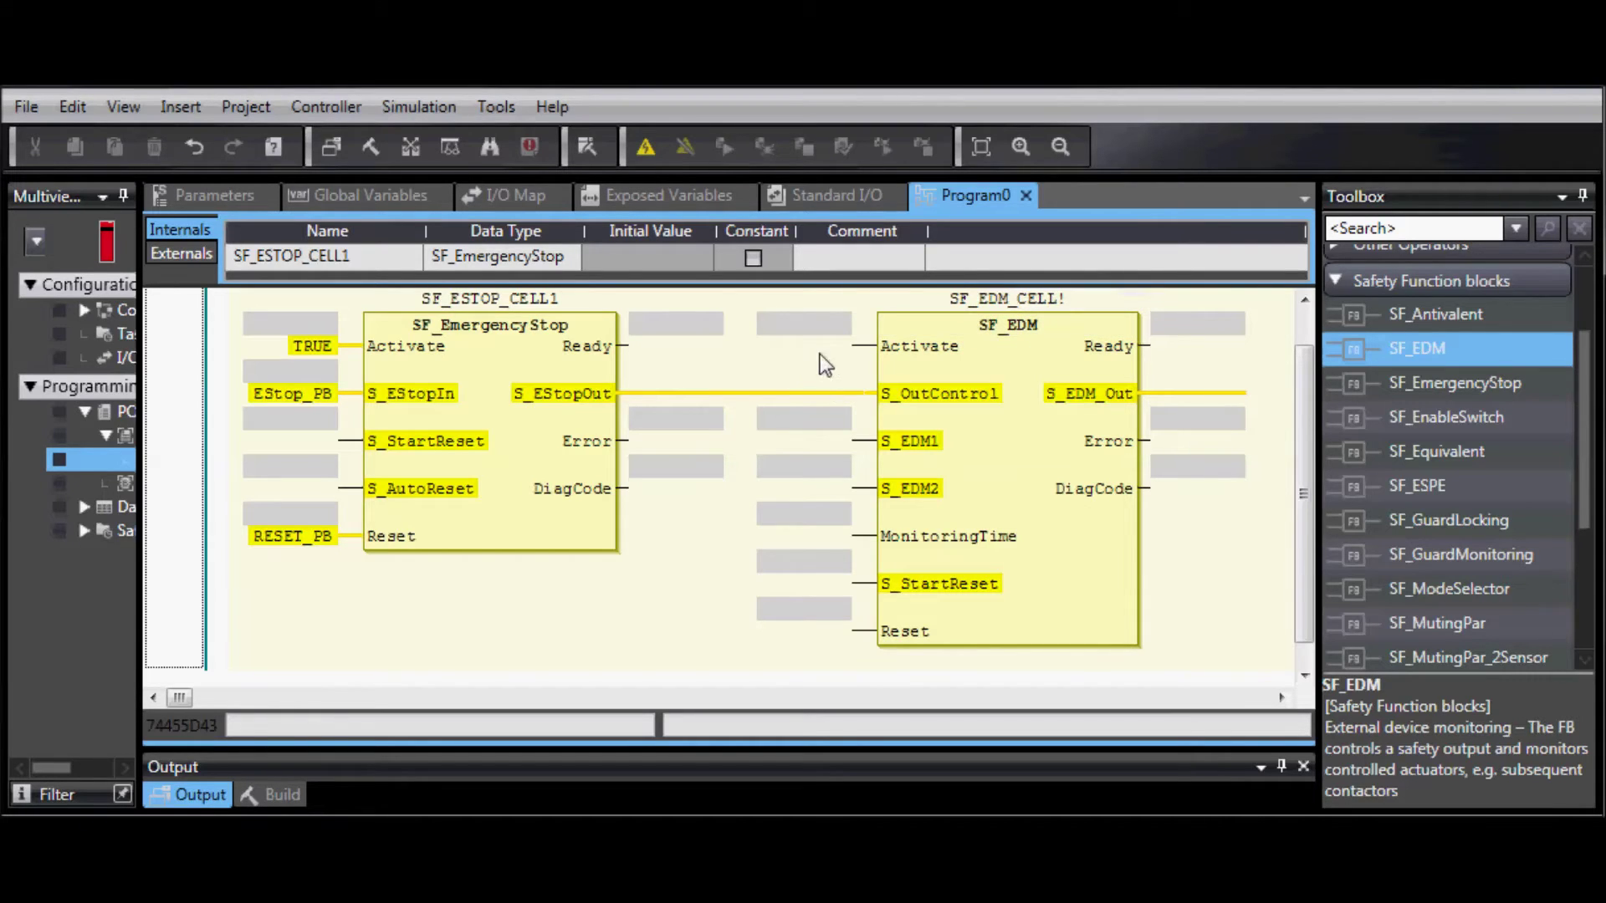
click(837, 348)
text(TR)
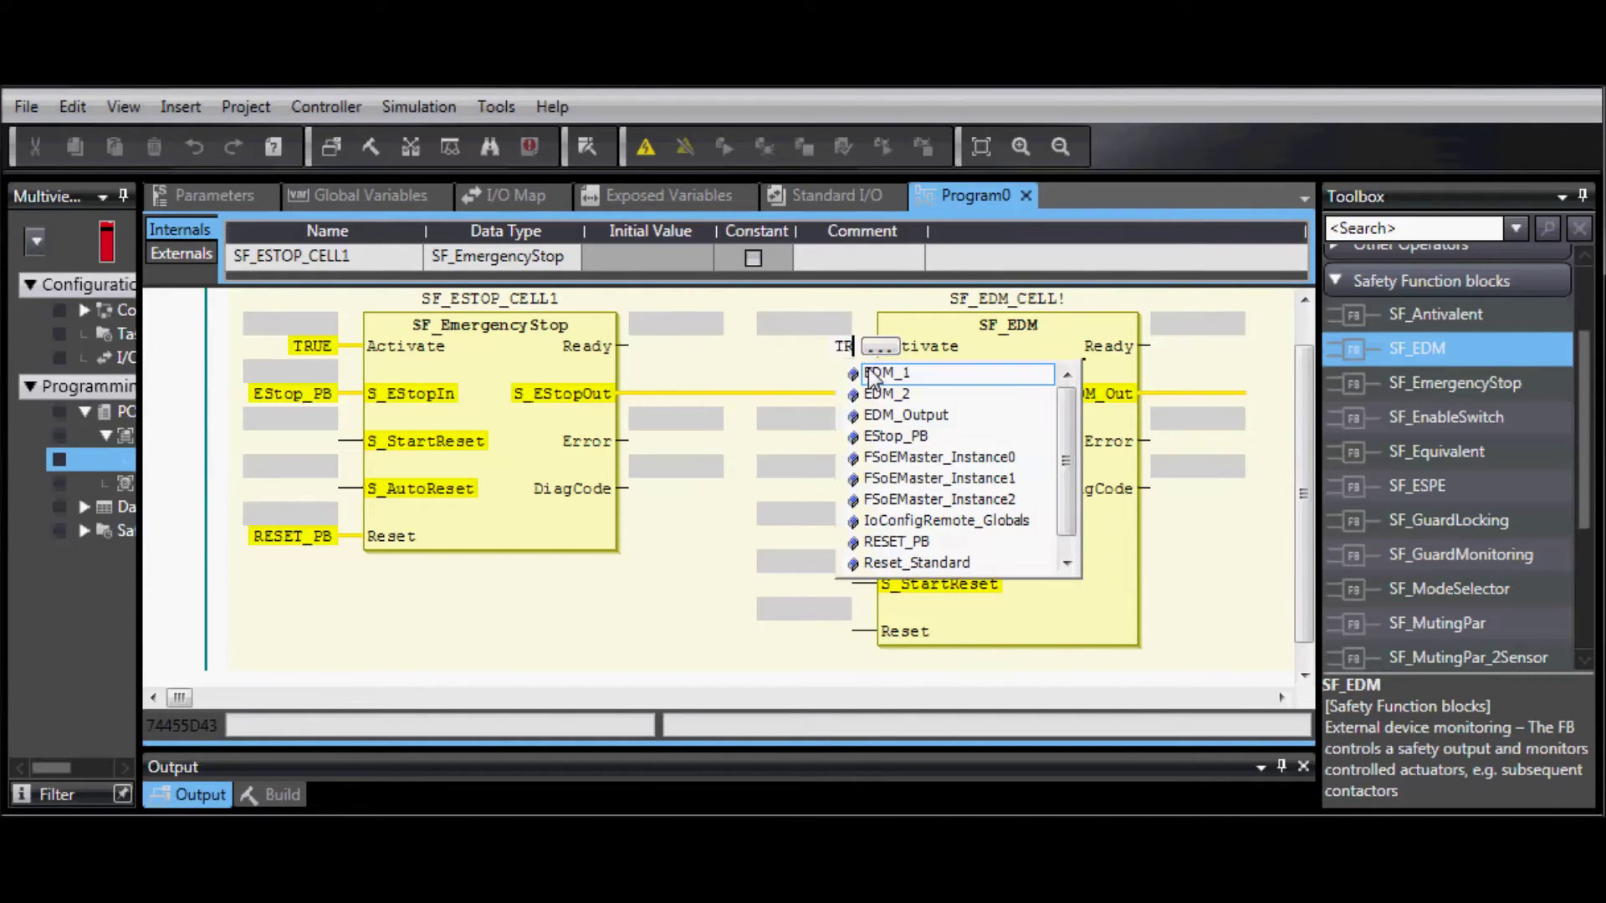
text(UE)
- Set SF_EDM_CELL1's Activate to TRUE, S_EDM1 to EDM_1 and S_EDM2 to EDM_2
click(810, 423)
click(843, 436)
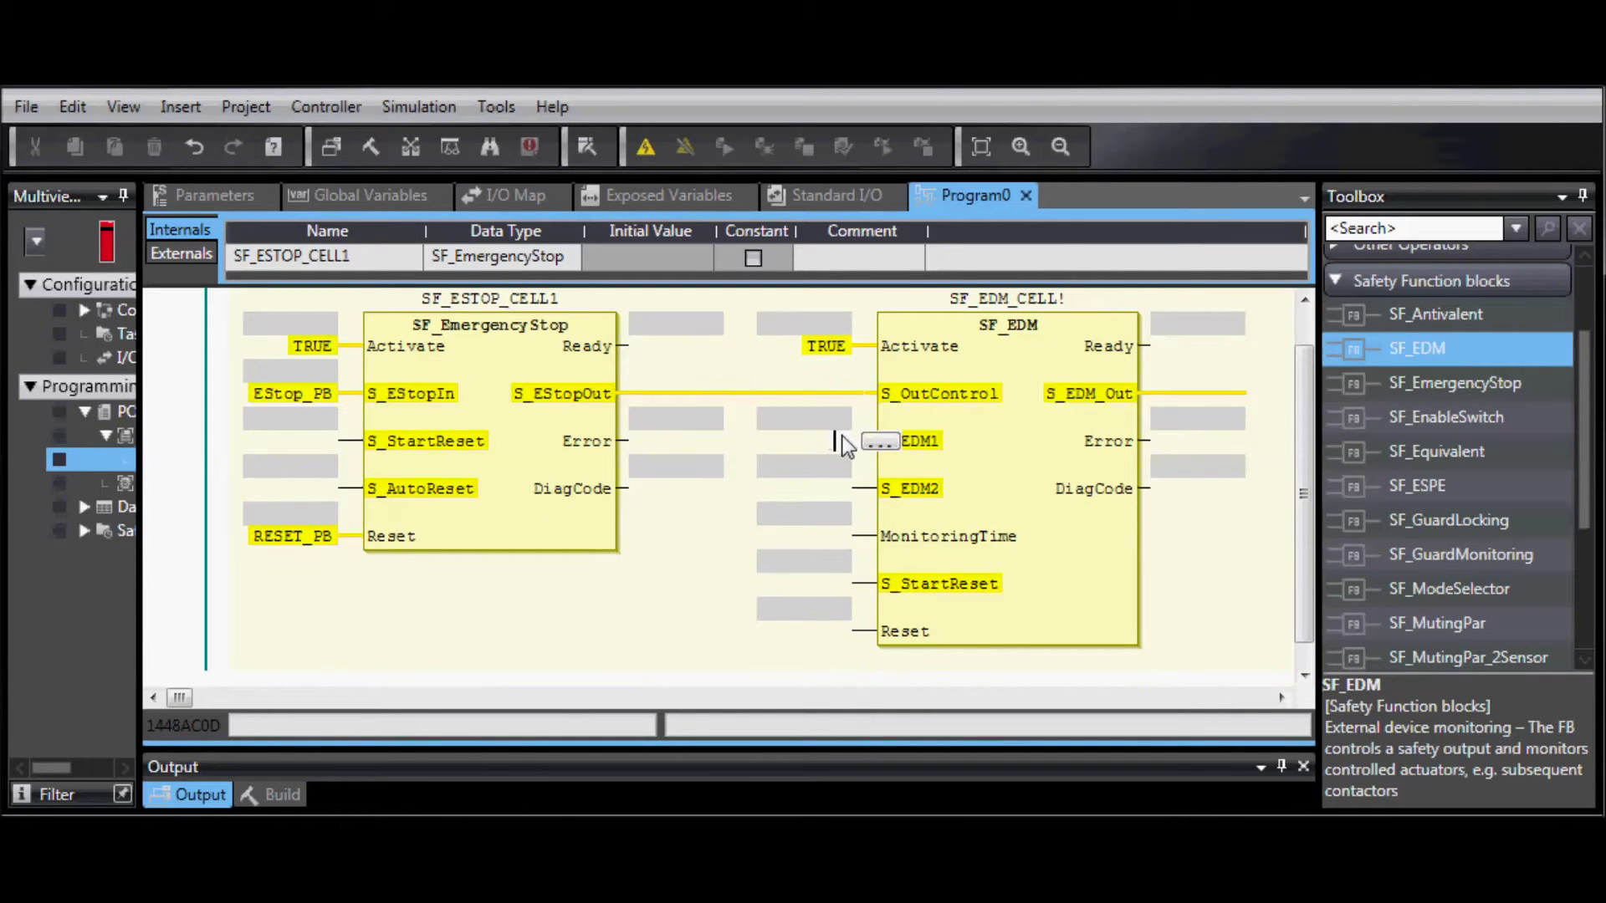
text(EDM)
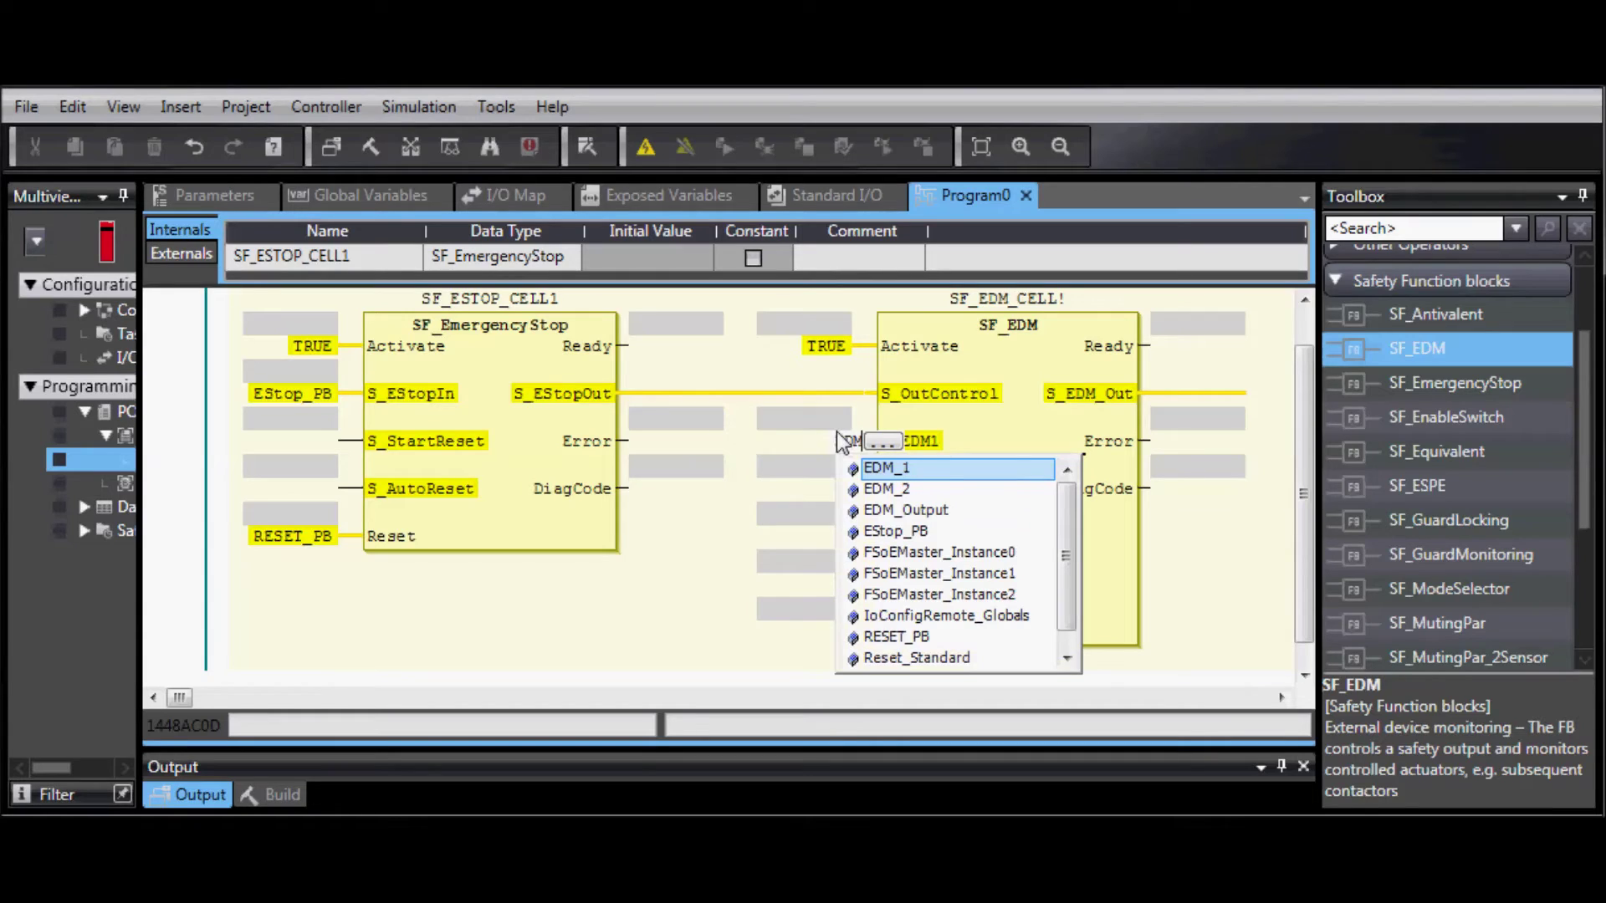
key(Return)
click(840, 490)
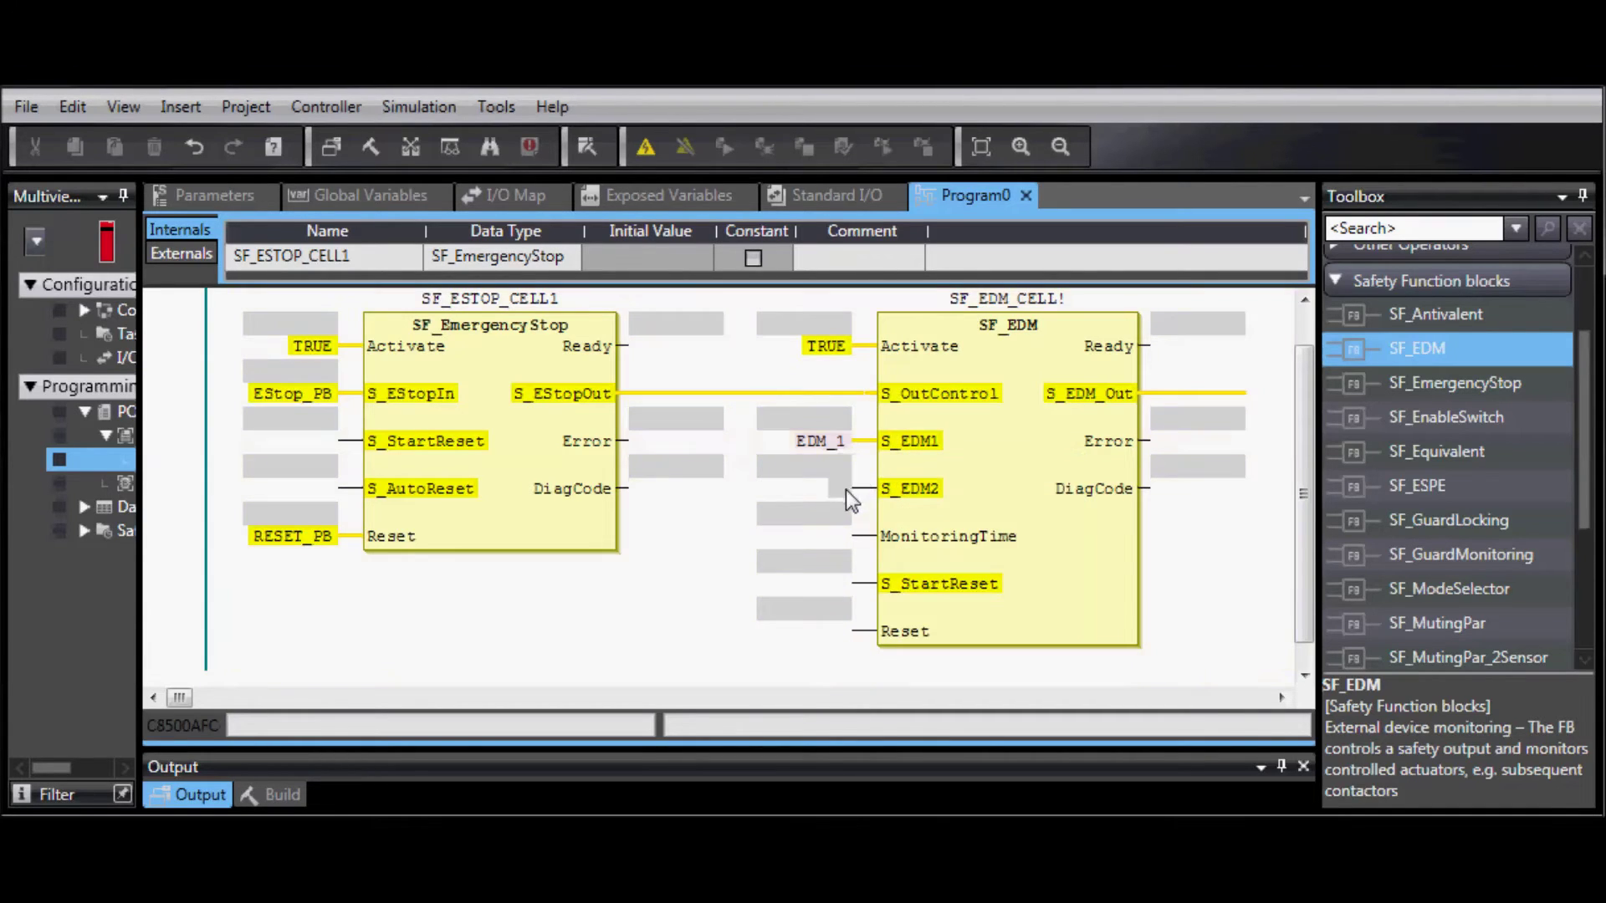
text(EDM2)
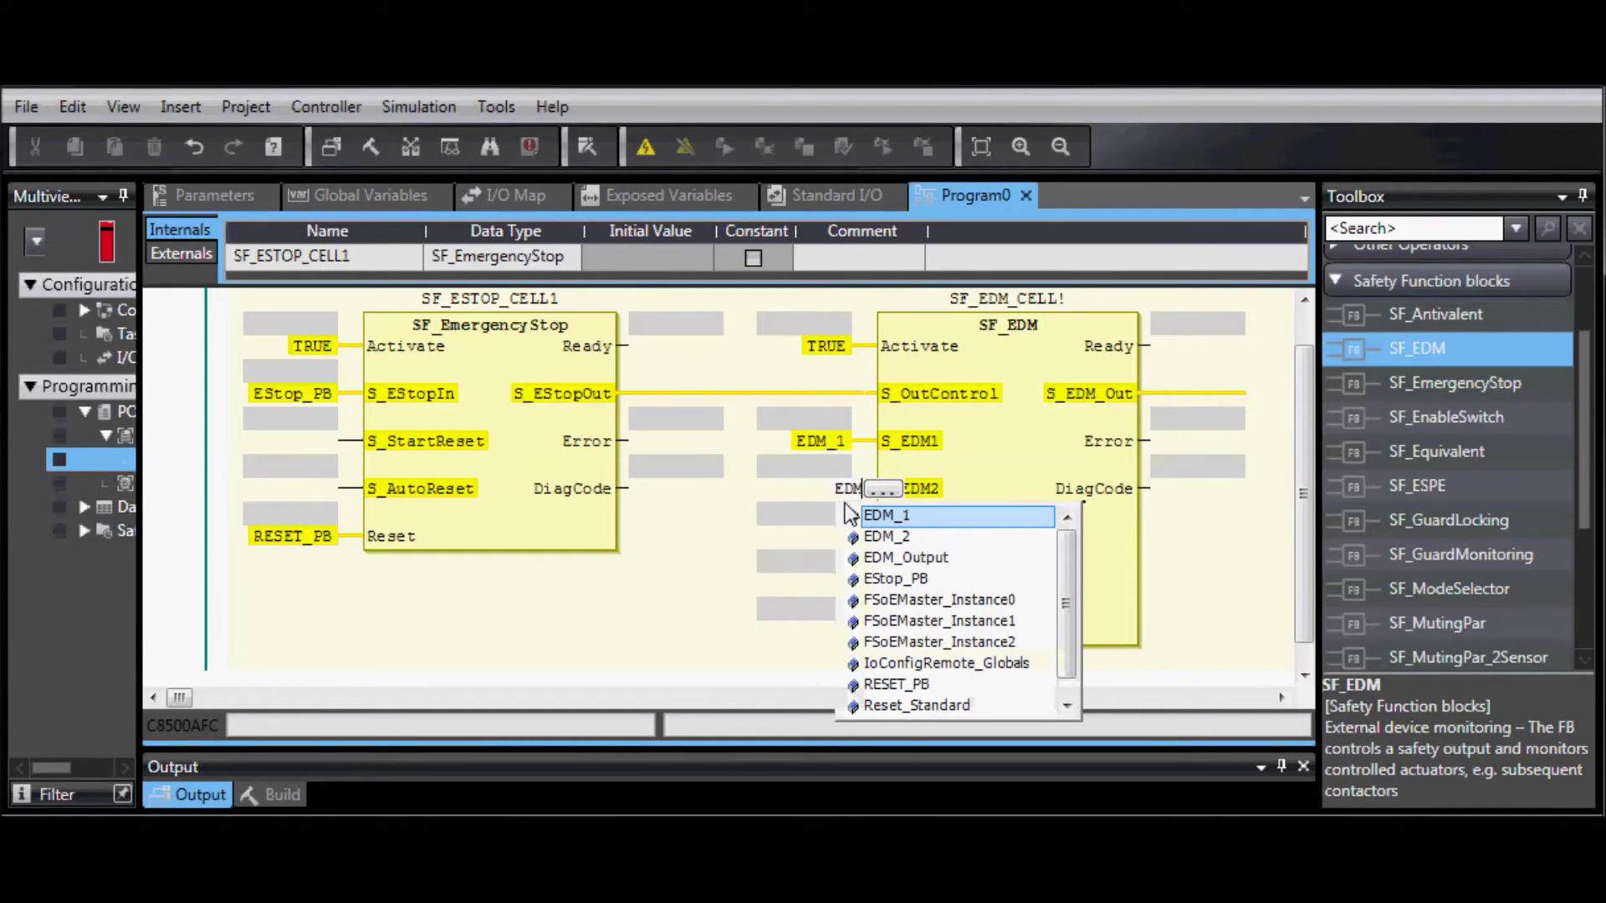
double_click(882, 537)
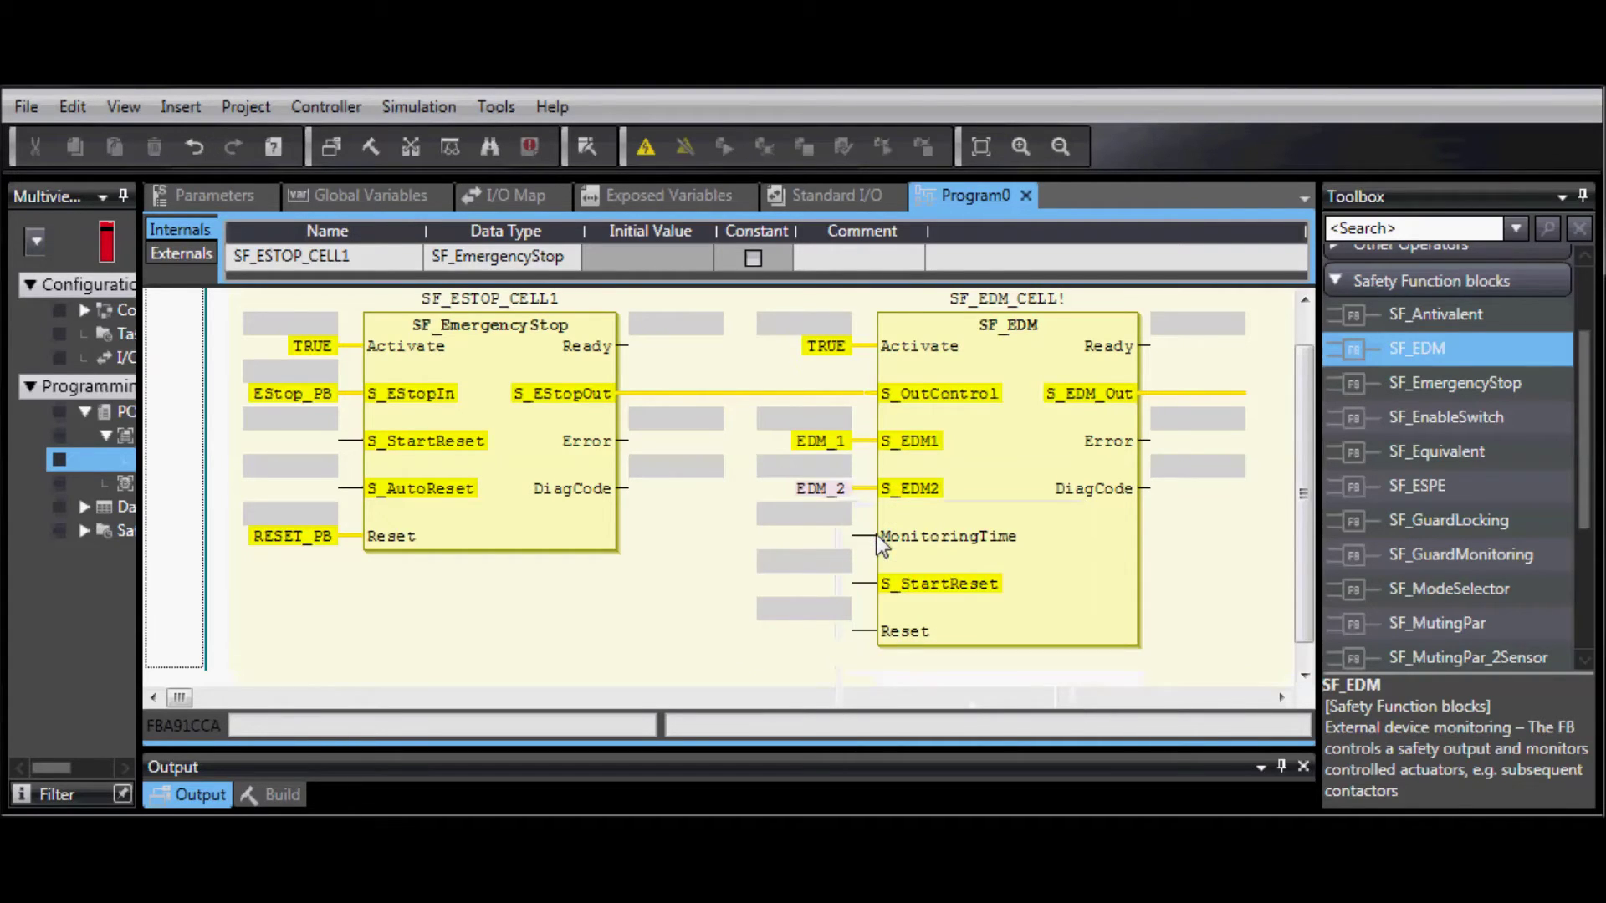
- Set MonitoringTime to t#500ms, S_StartReset to TRUE and Reset to RESET_PB
click(838, 534)
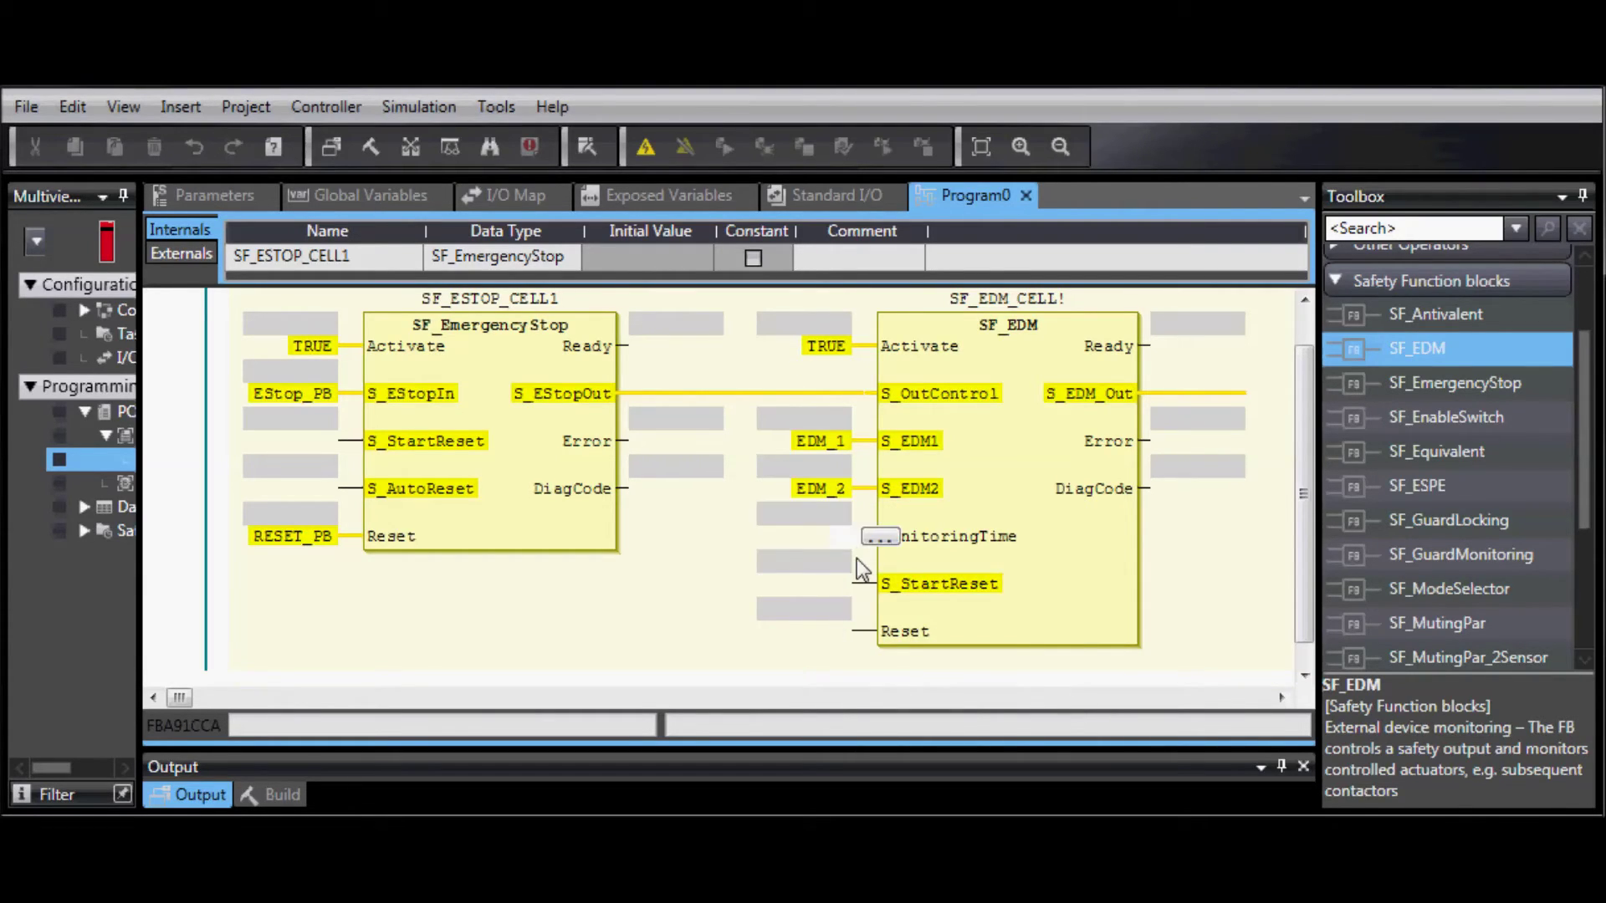
text(t#5)
text(00ms)
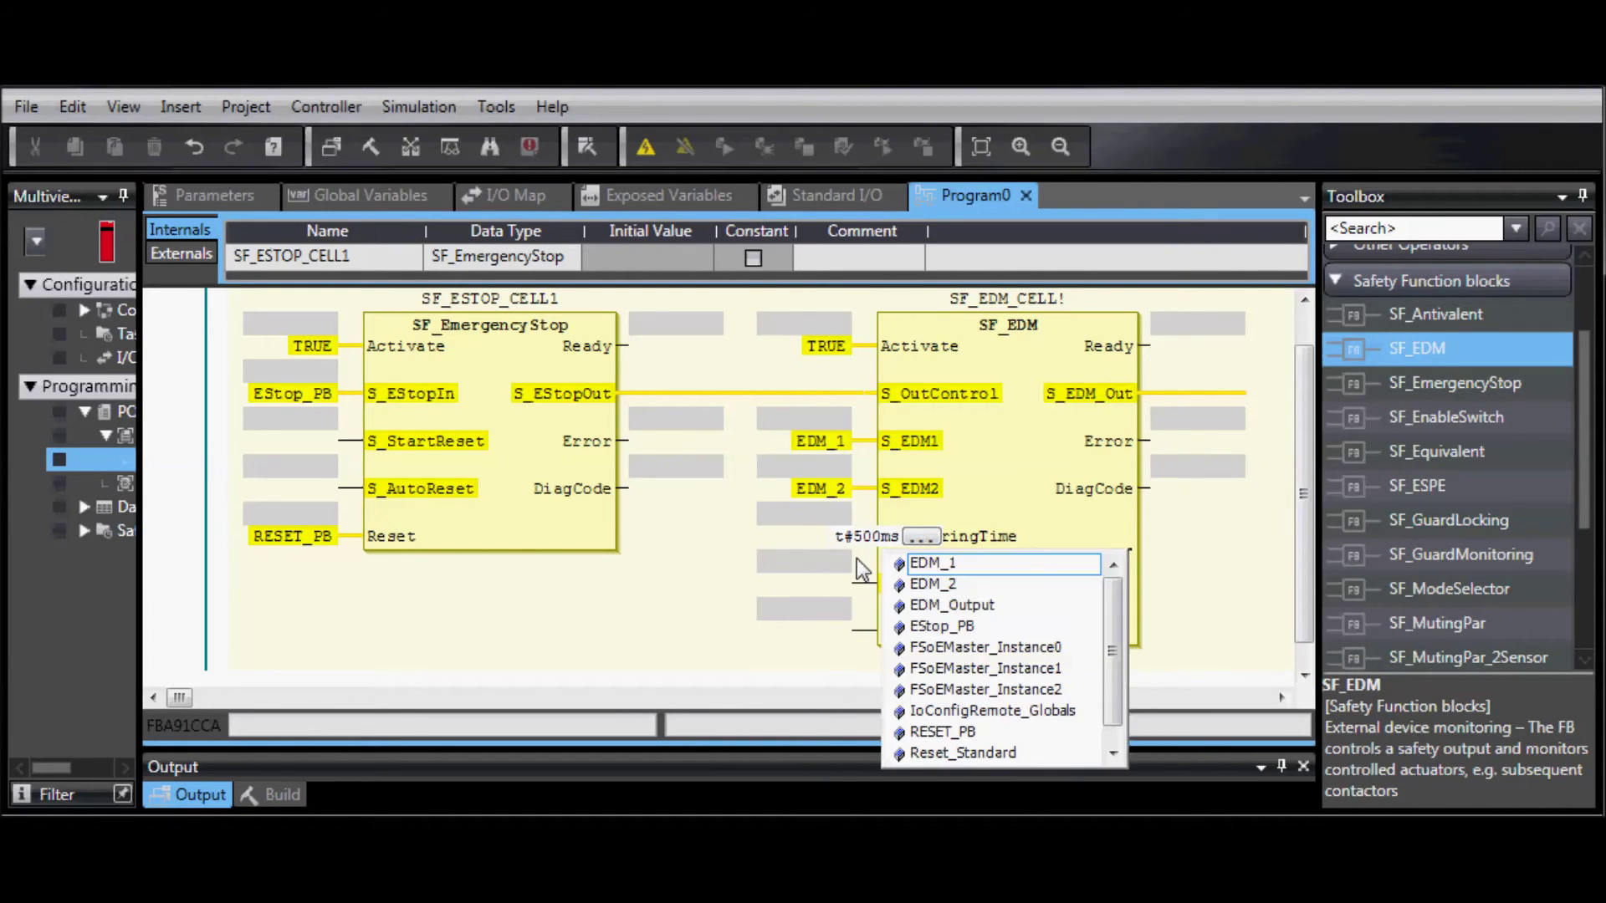
key(Return)
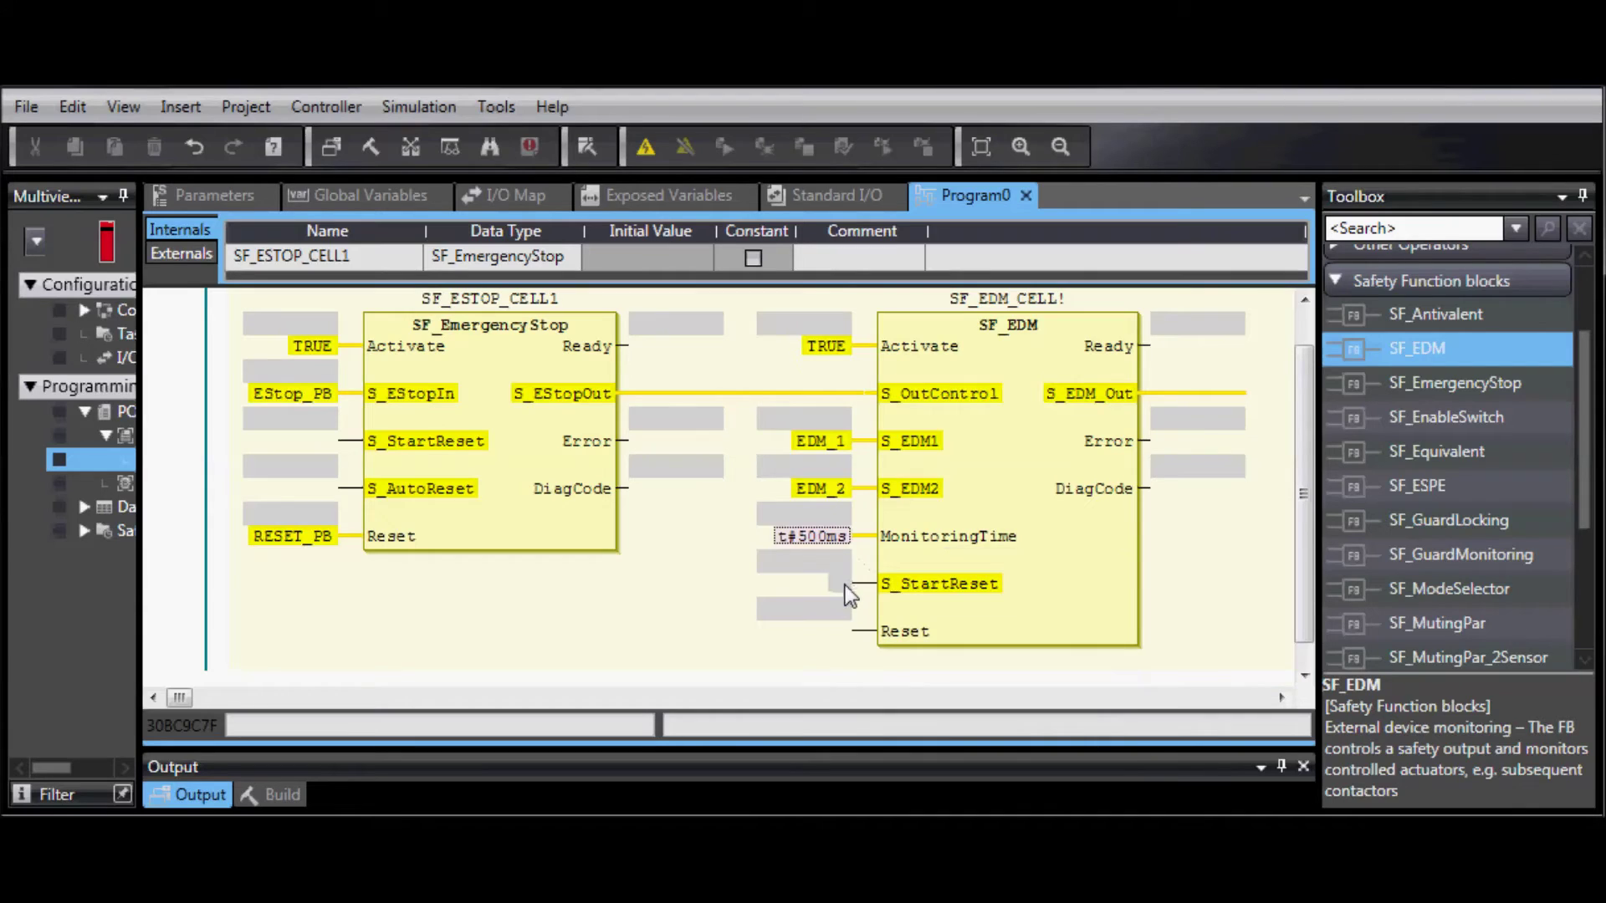
click(845, 585)
text(TRU)
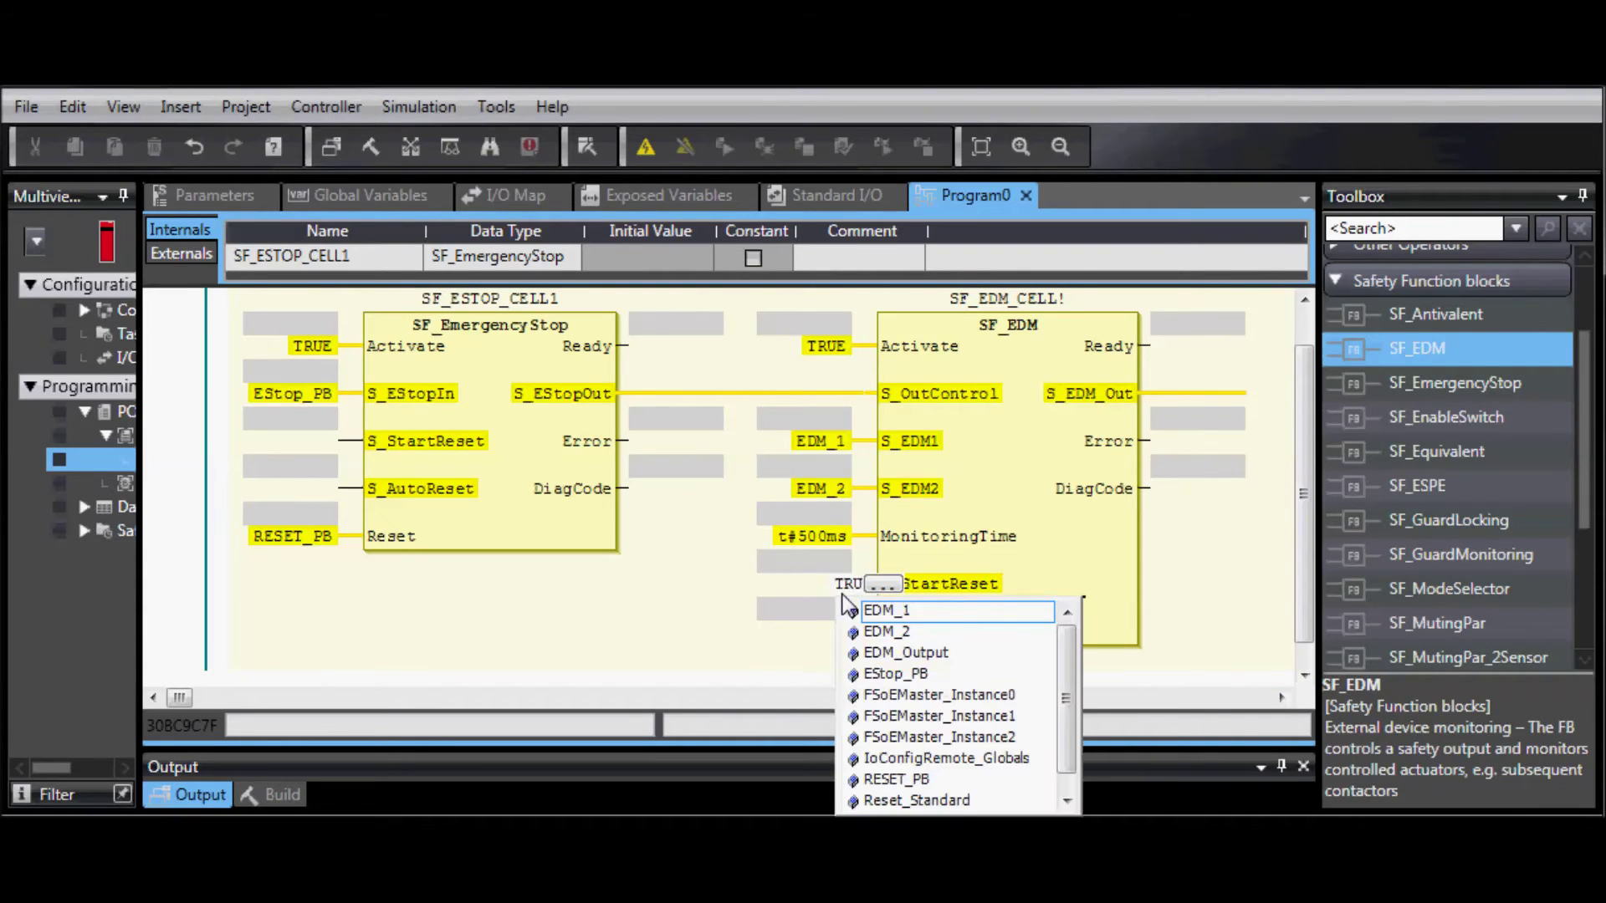
text(E)
key(Return)
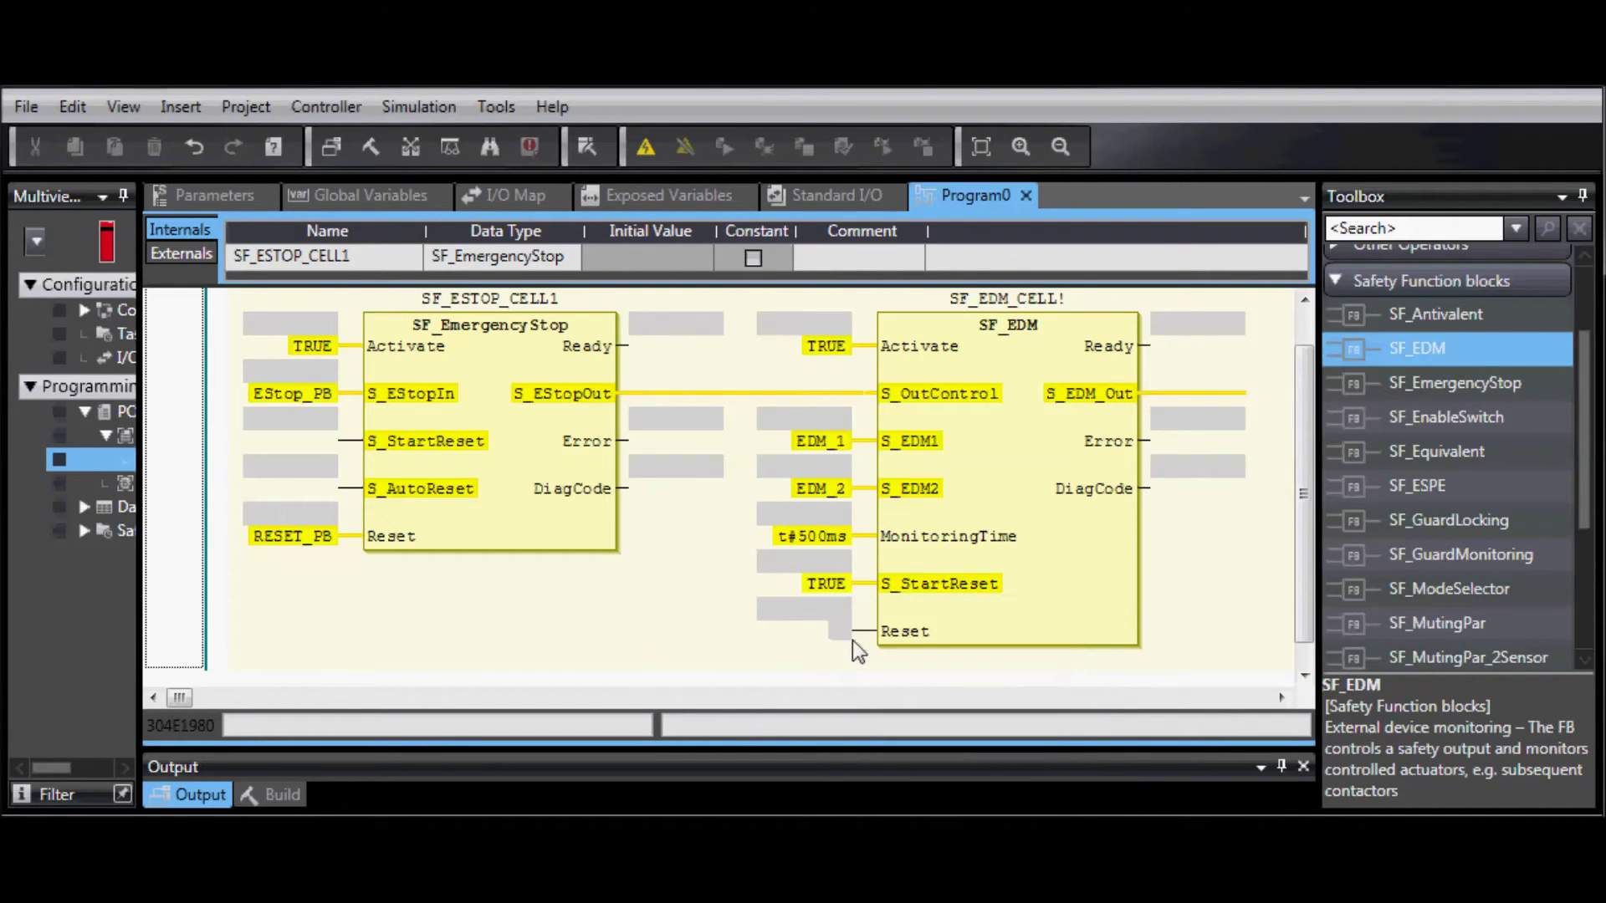
click(842, 630)
text(RES)
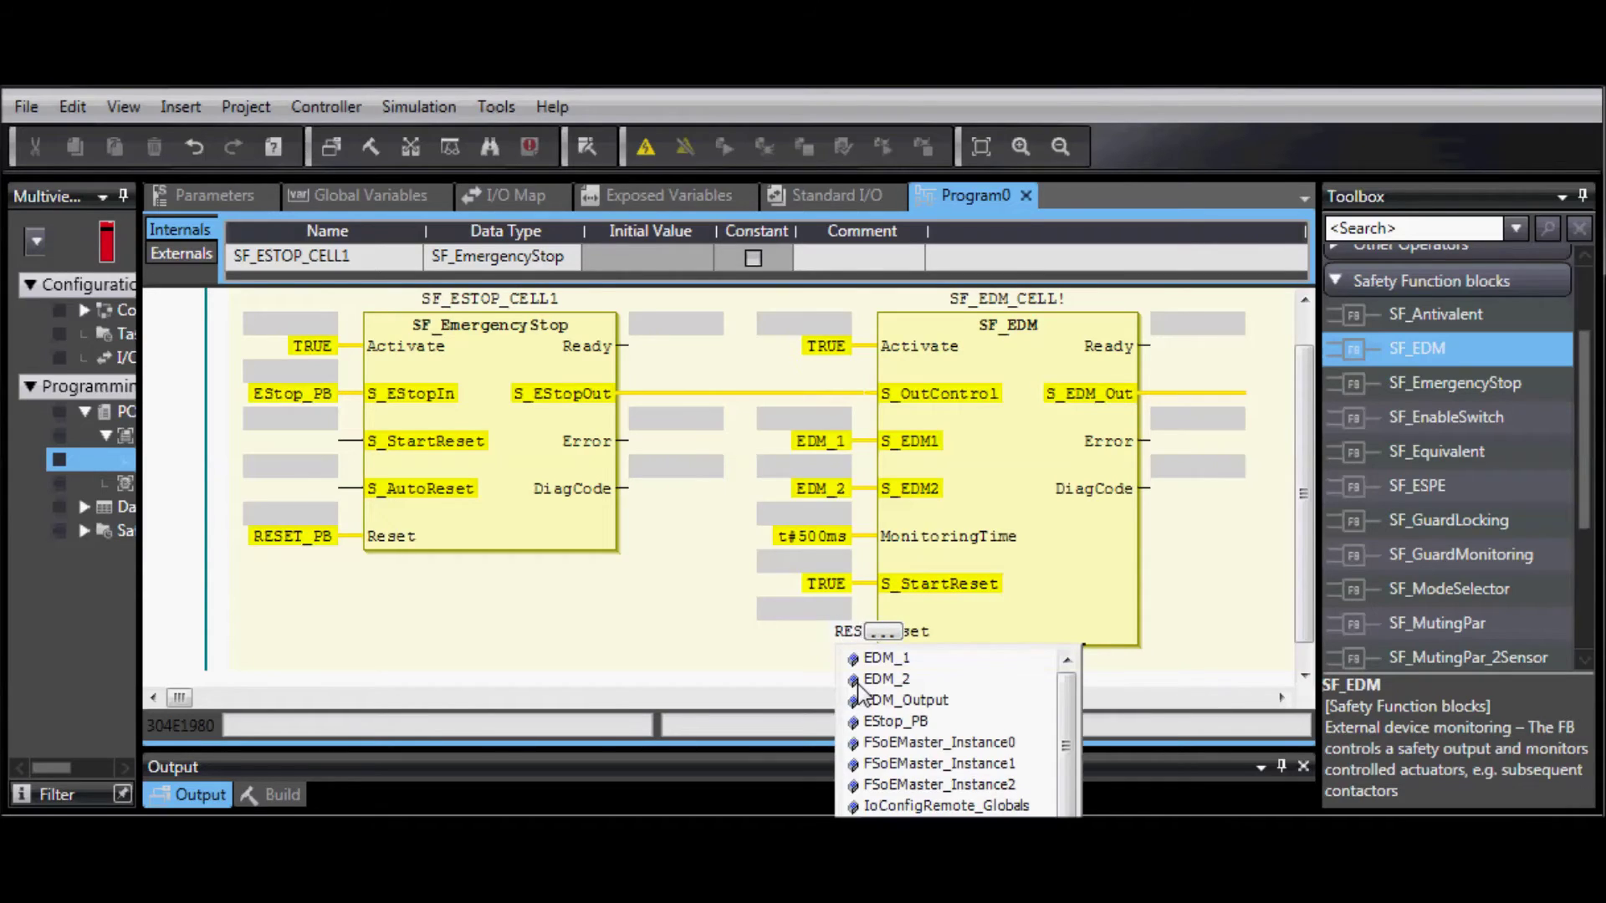
text(ET)
key(Escape)
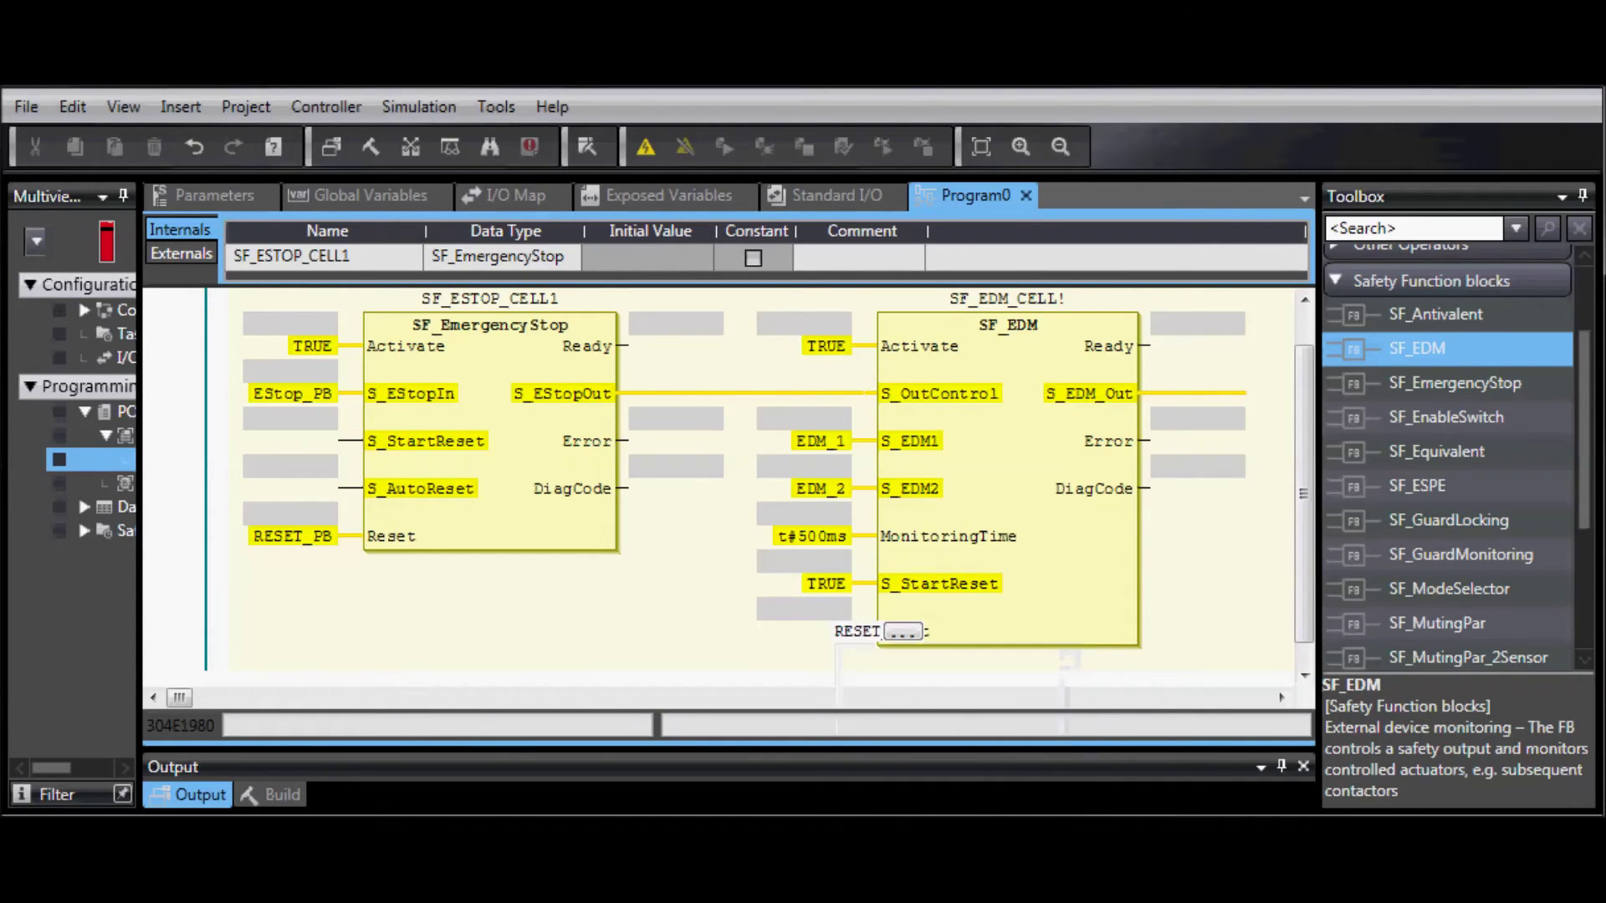
key(Return)
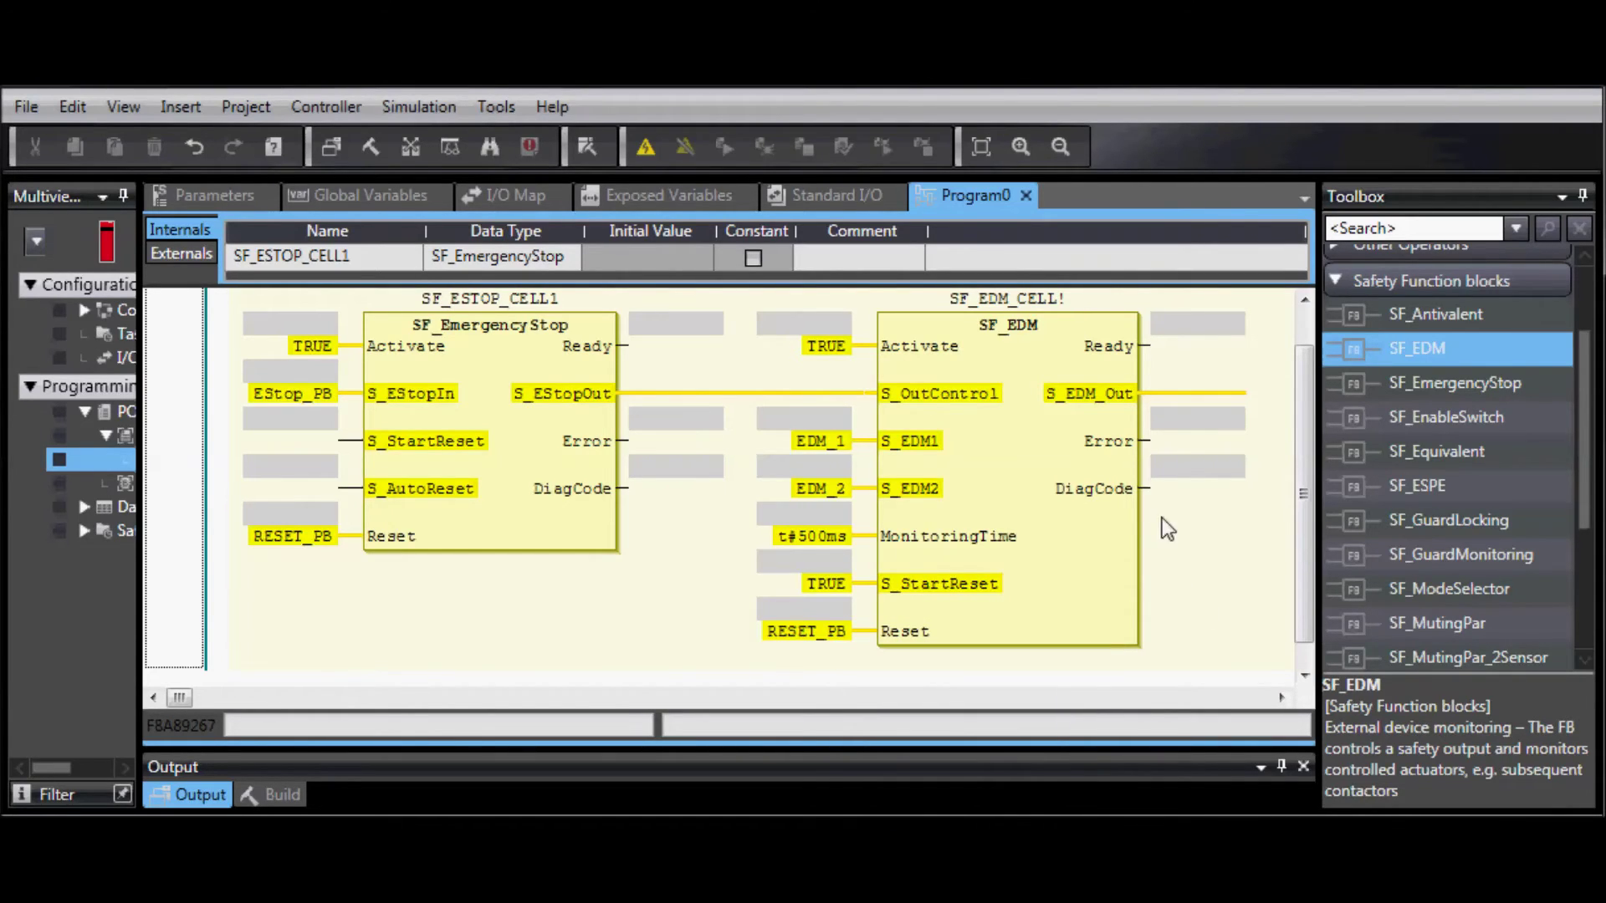
- Insert an assignment from S_EDM_Out to the EDM_Output variable, widening the editor
right_click(1141, 393)
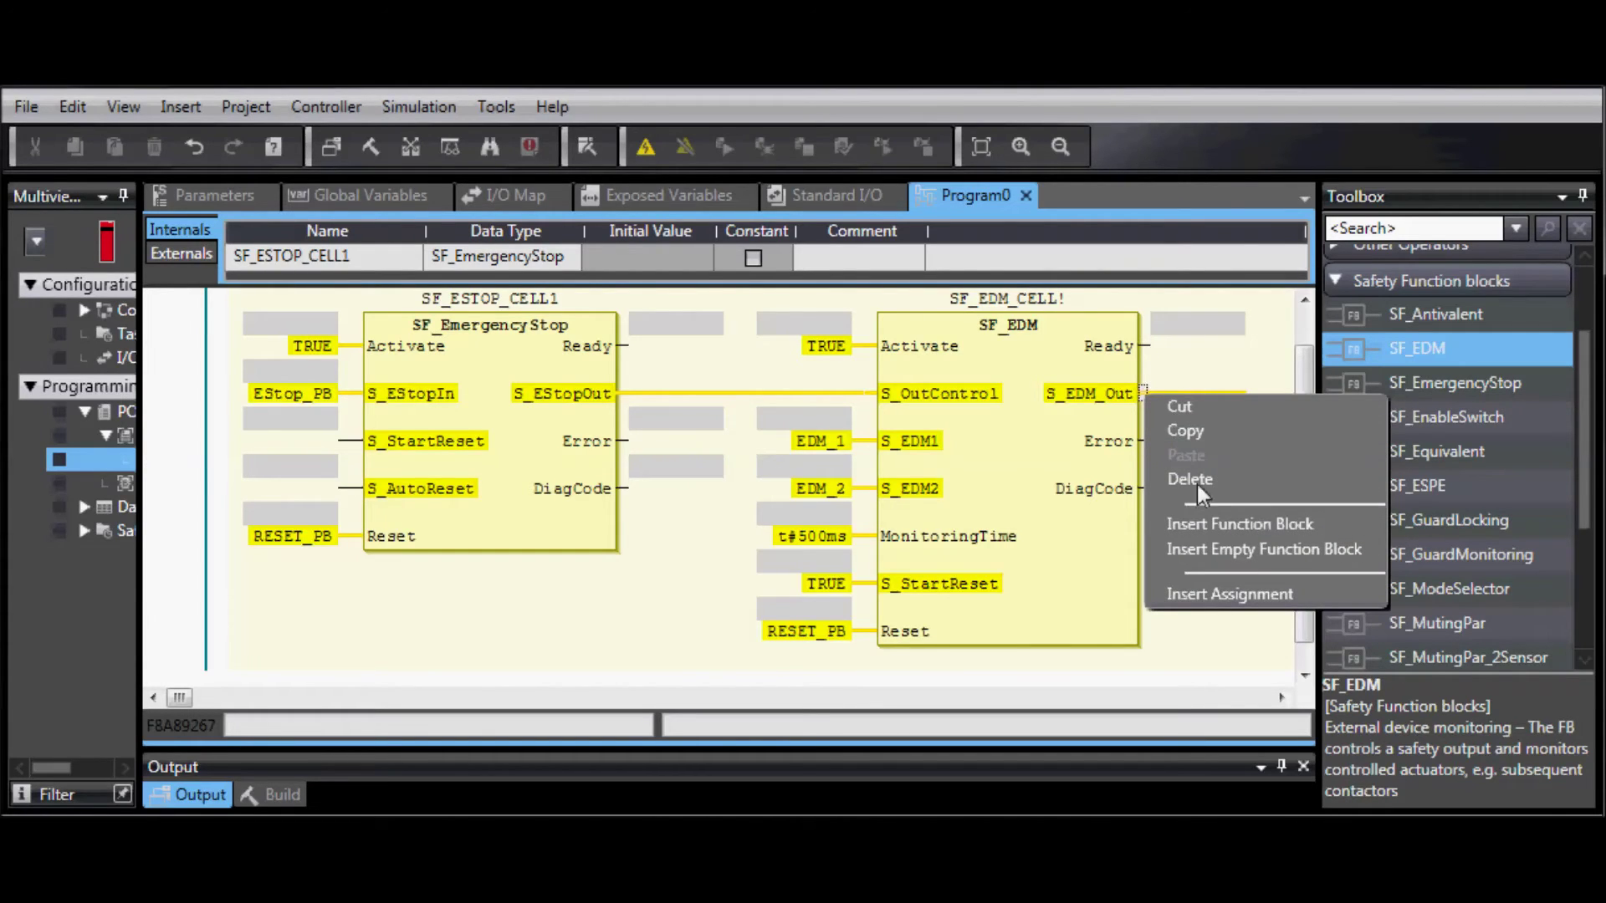
click(1208, 599)
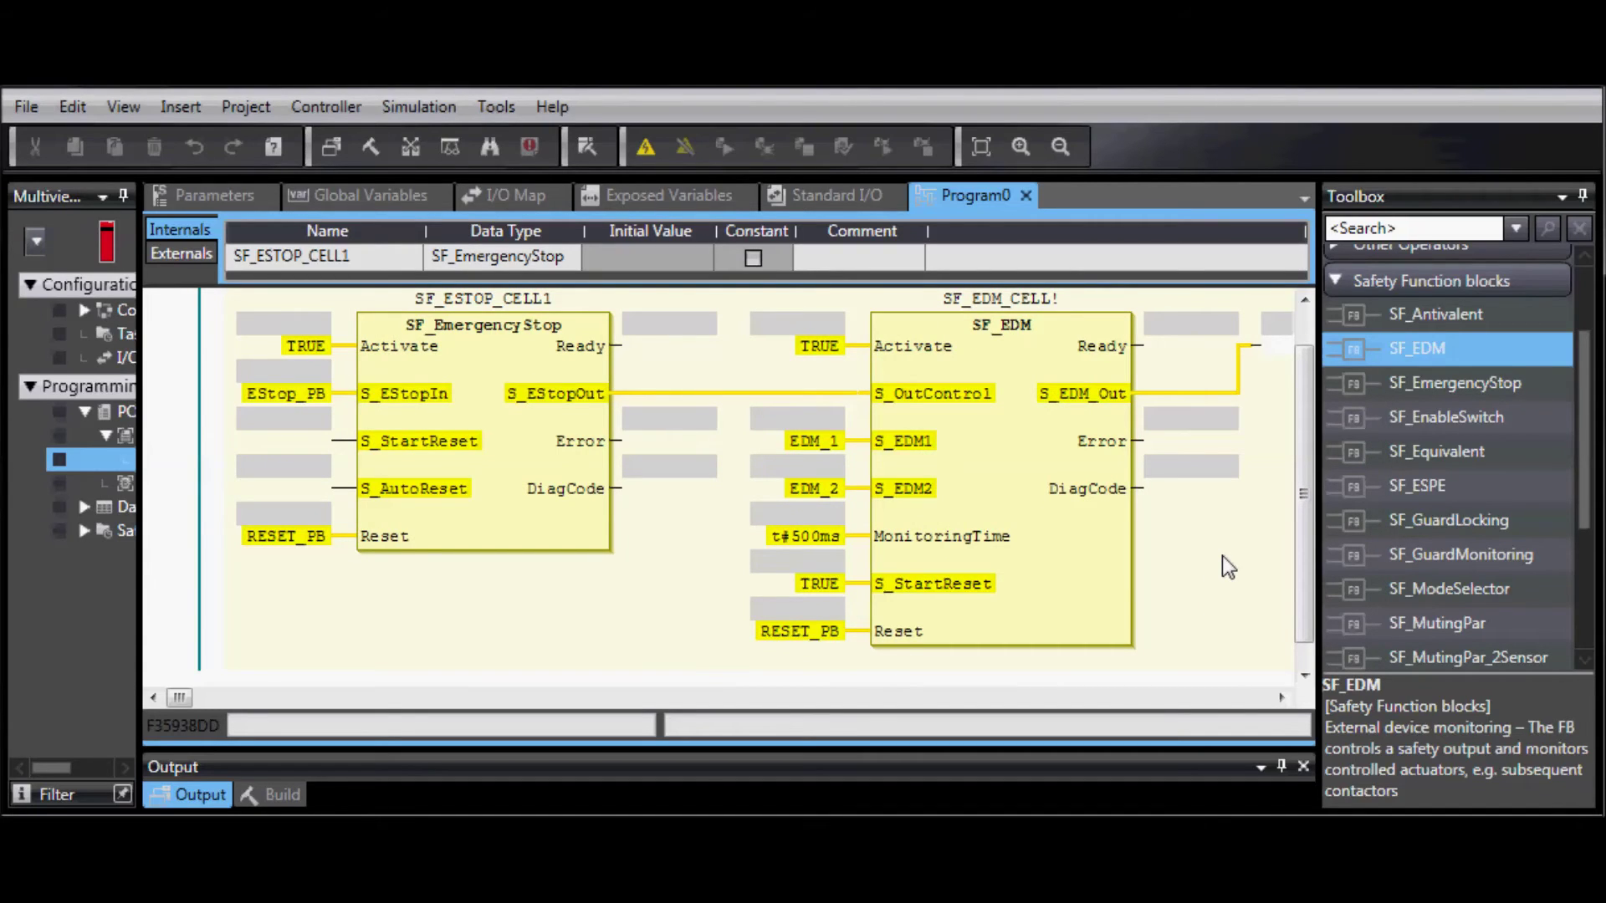
text(ED)
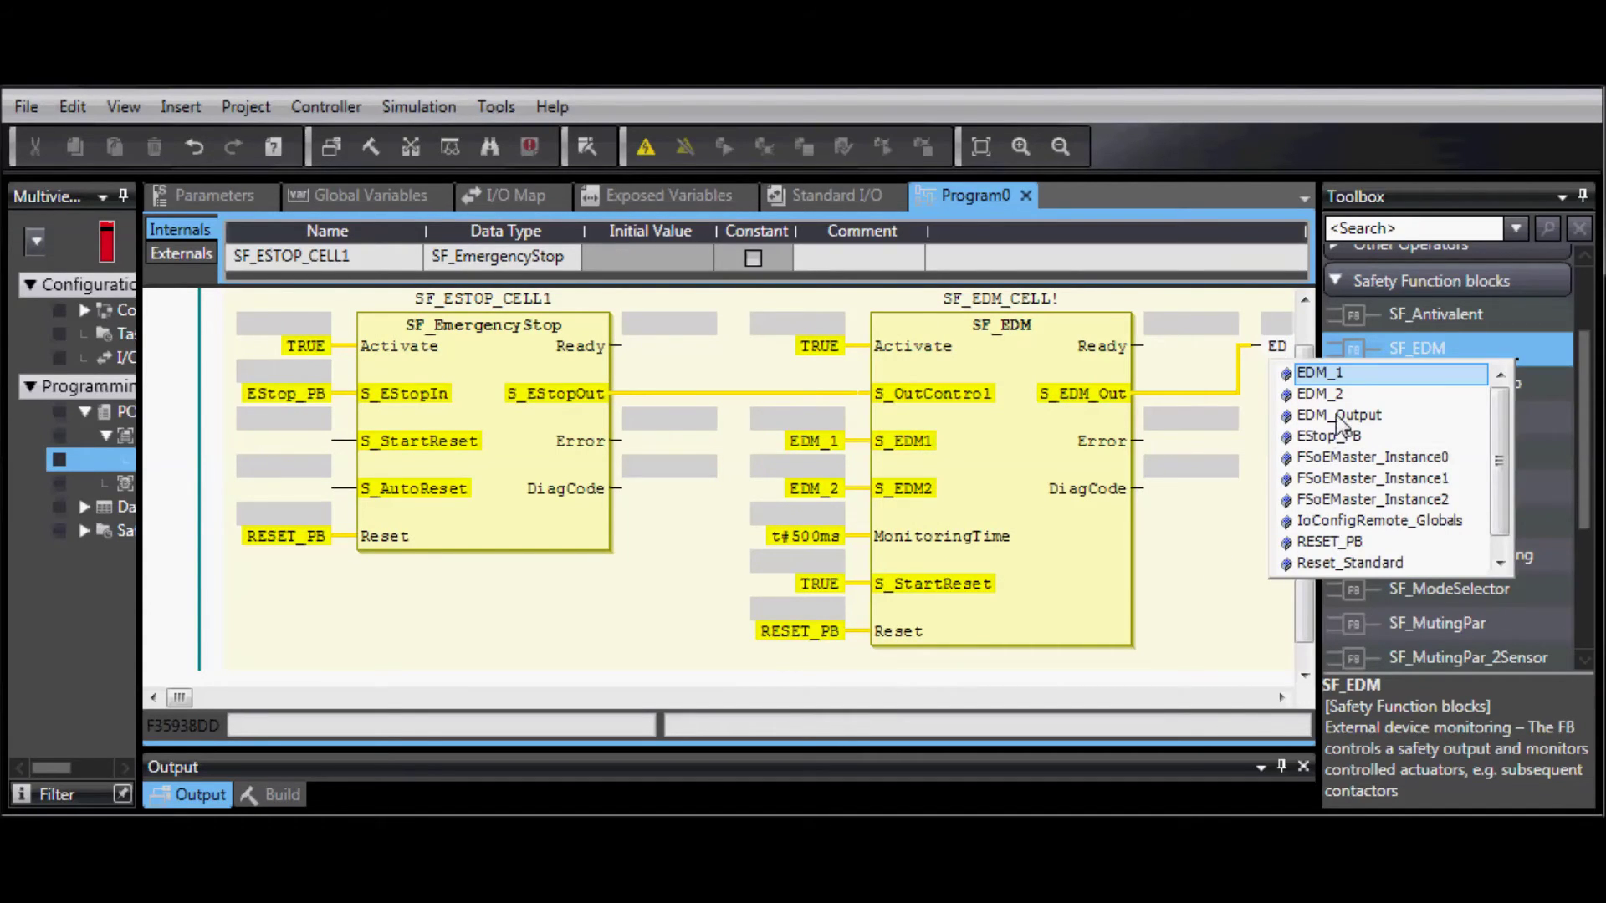
double_click(1336, 413)
drag(1317, 451, 1506, 456)
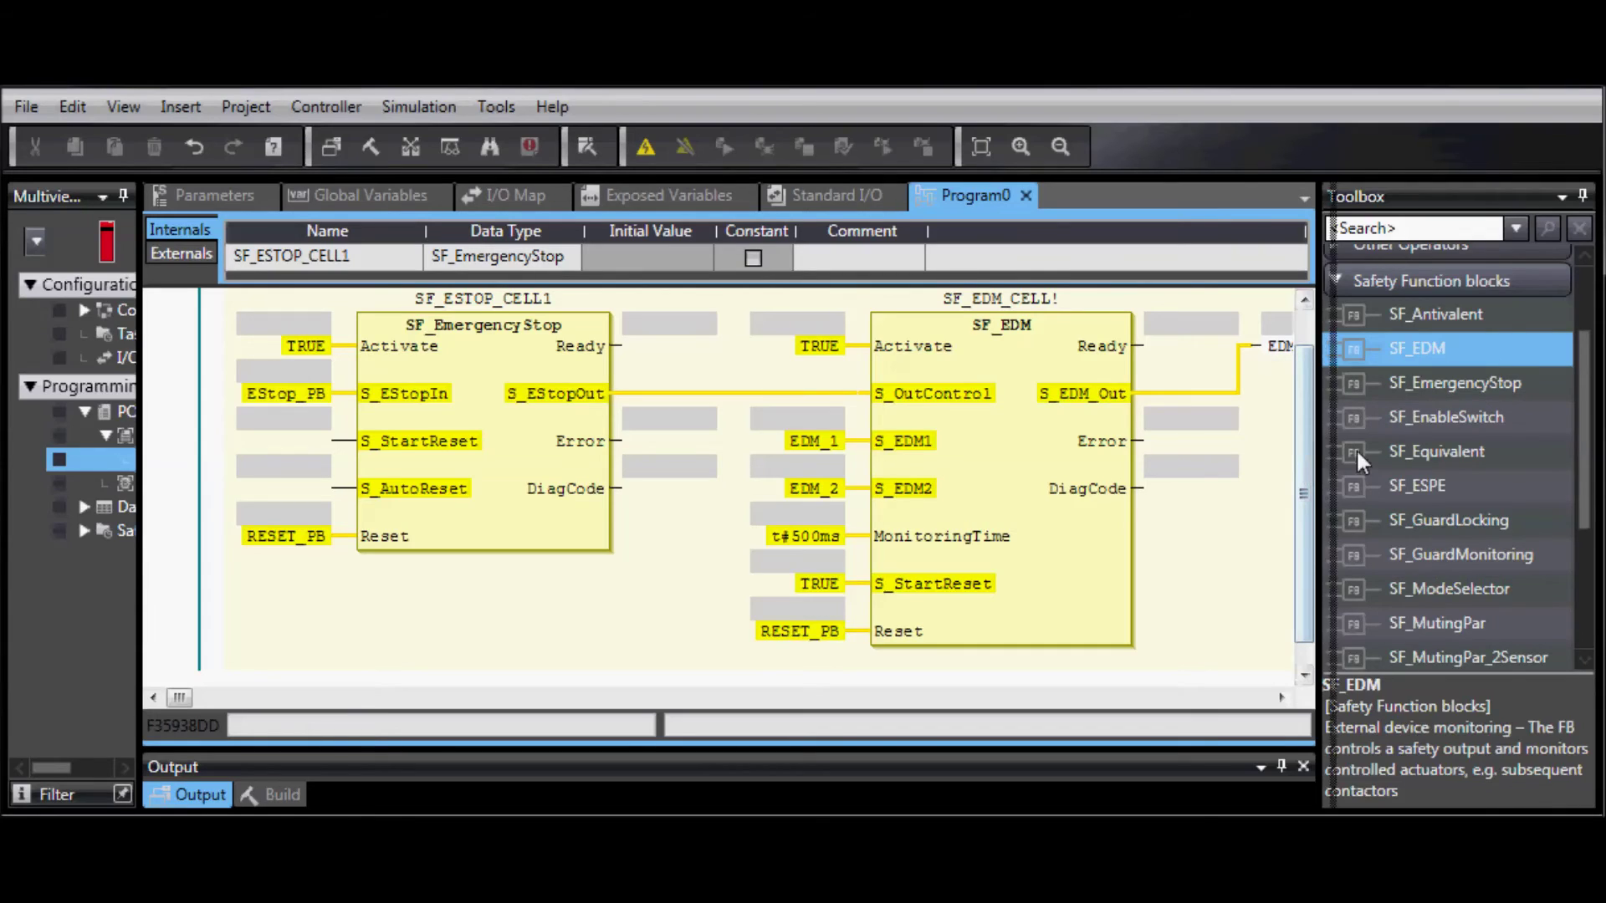
click(1414, 488)
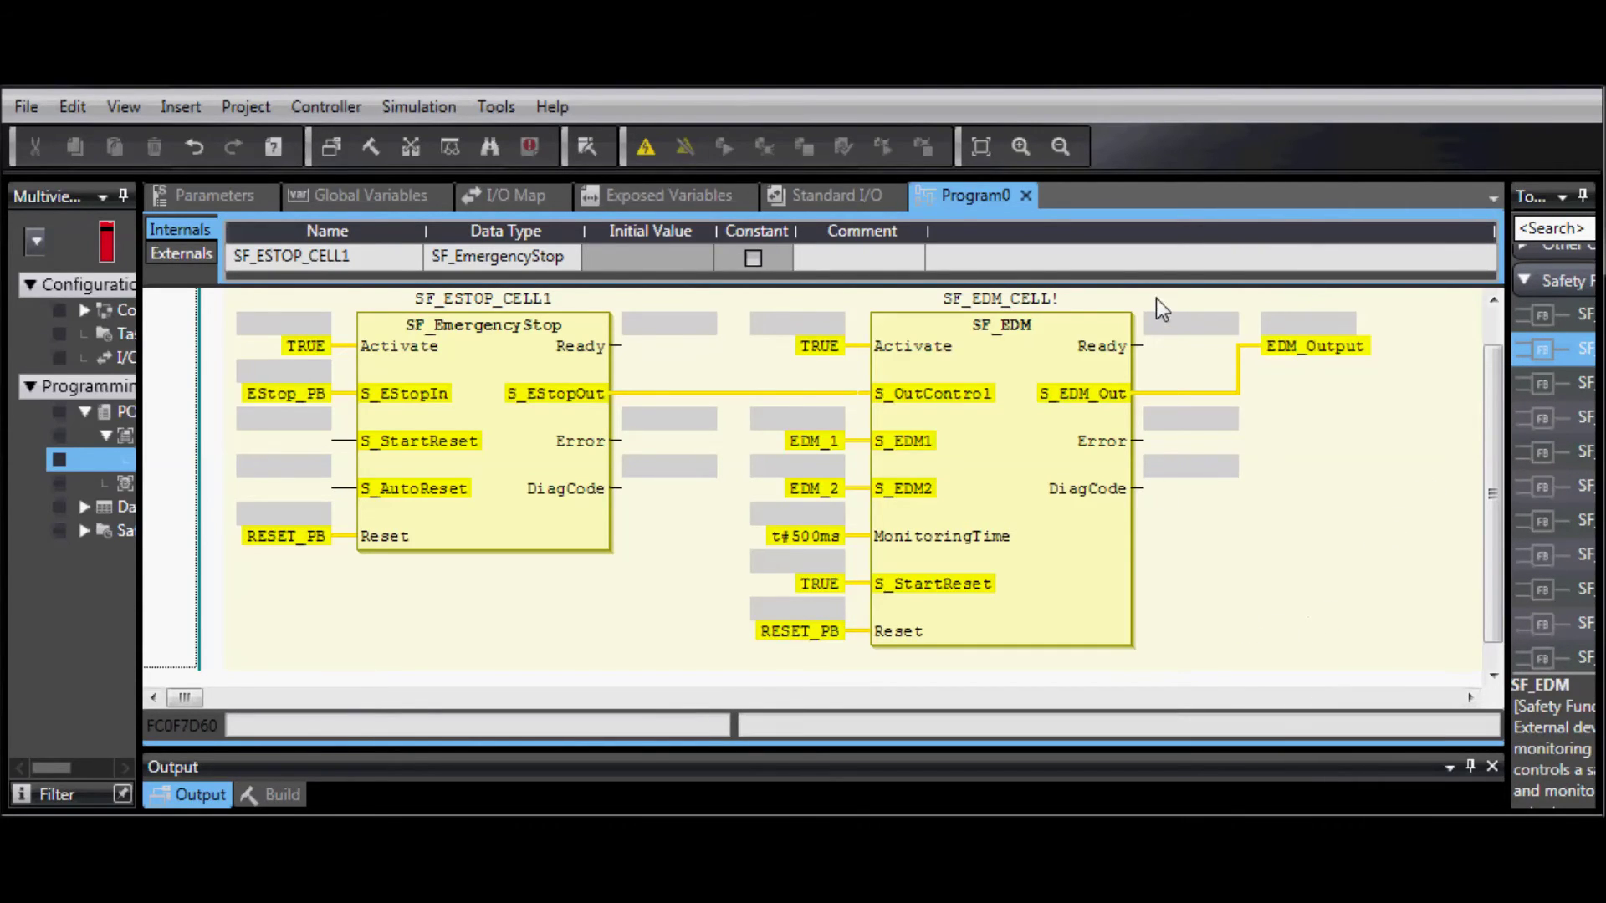
drag(1164, 281, 1165, 254)
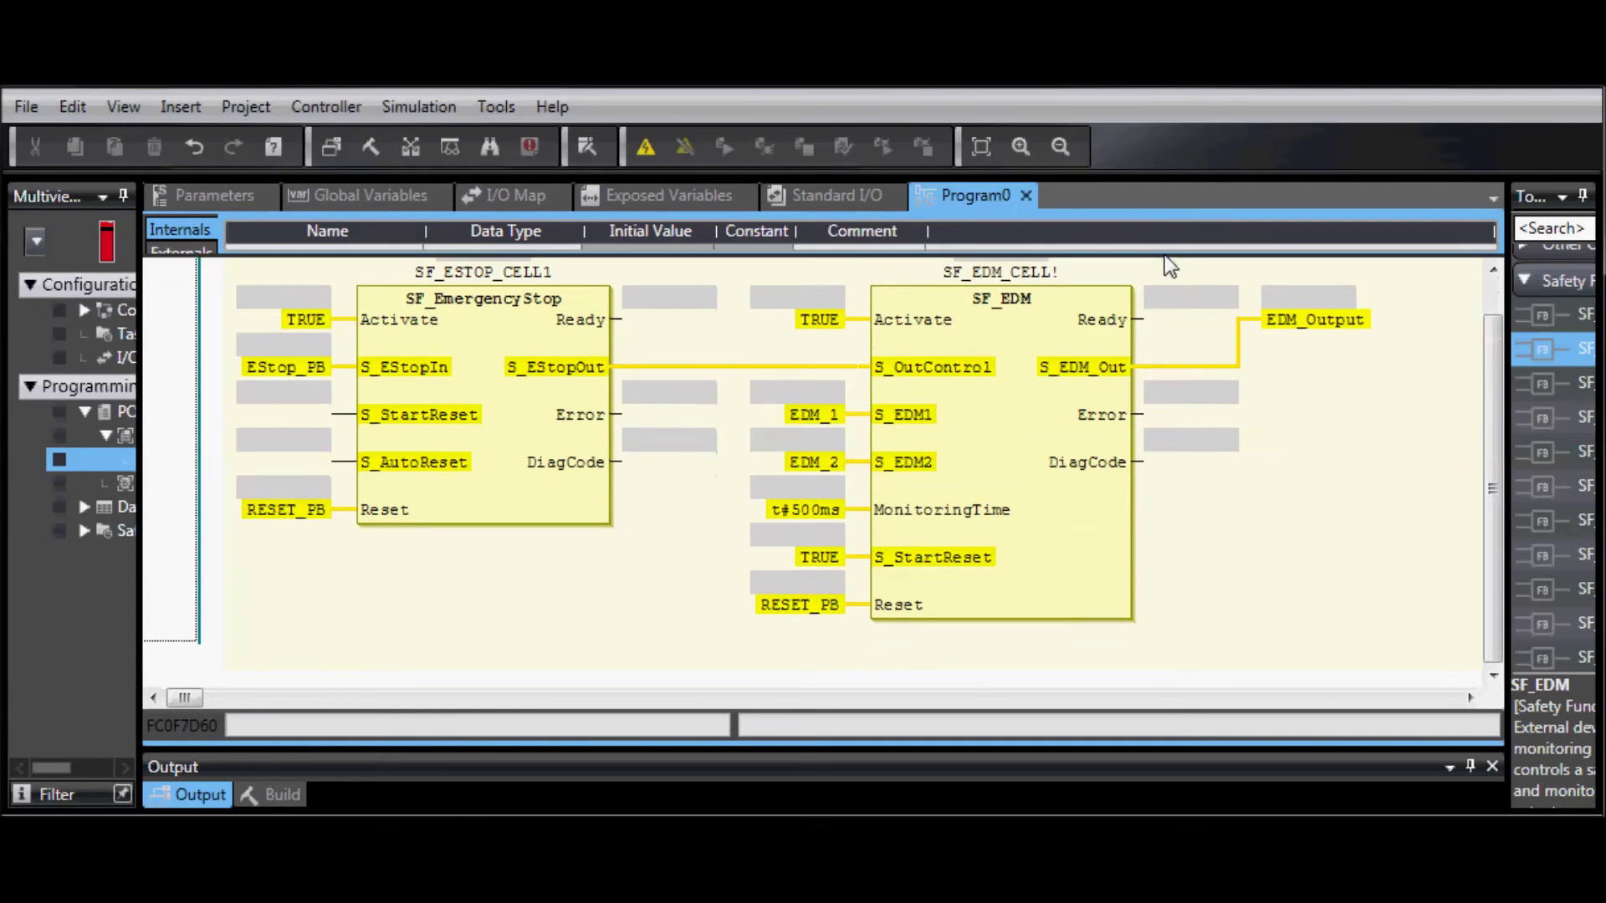
drag(1489, 431, 1490, 406)
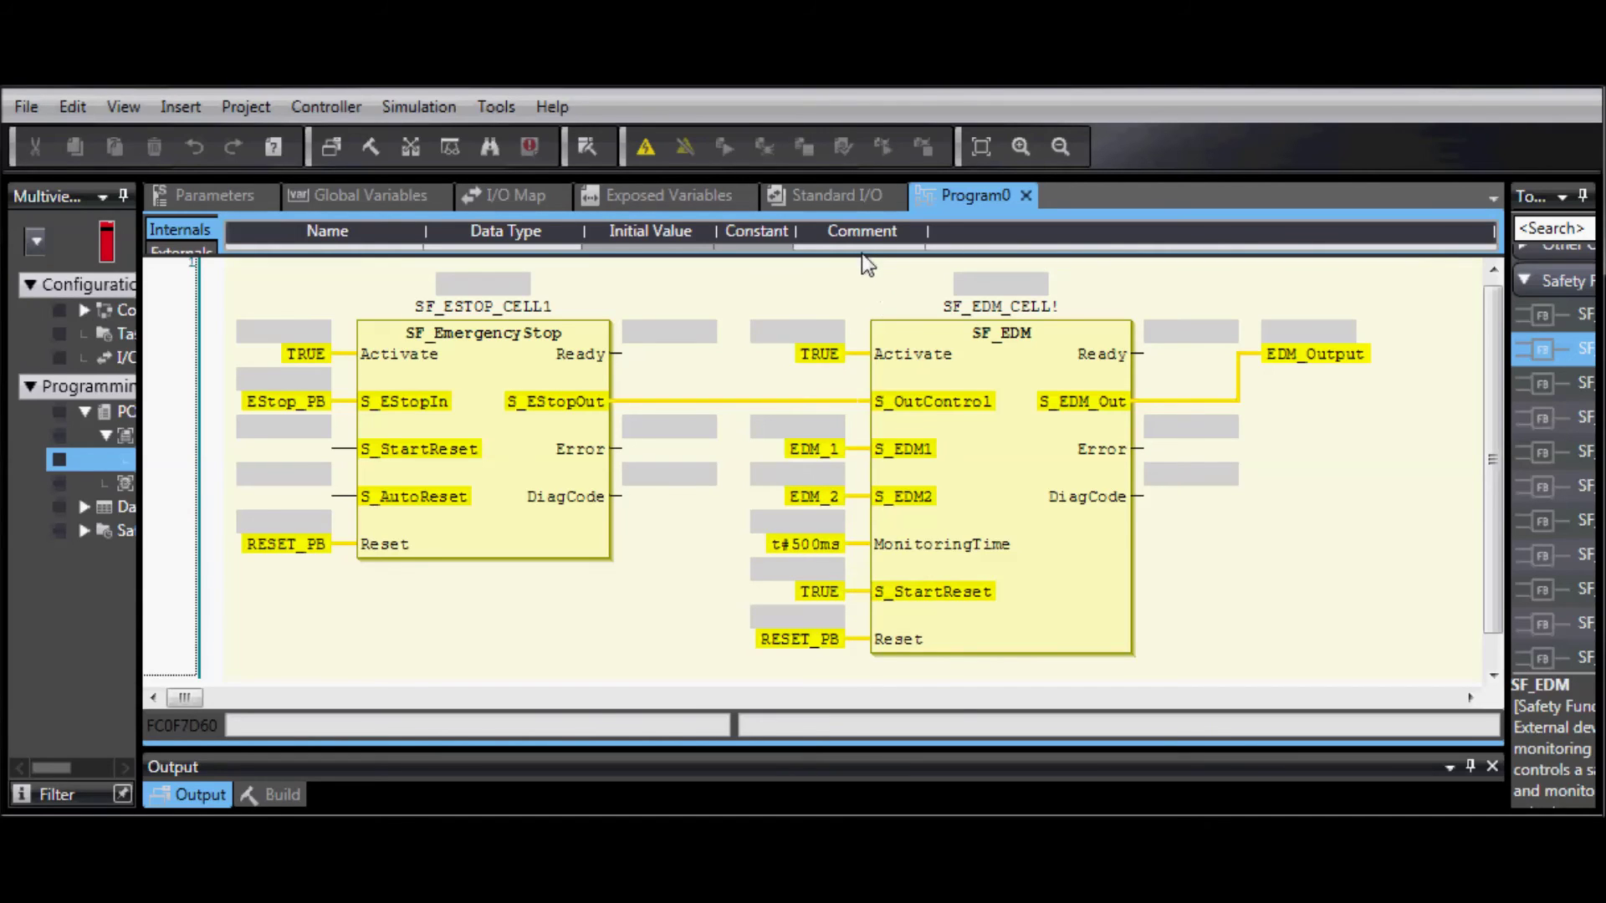
- Enlarge the variable table, check the SAFEBOOL external variables, then return to Internals
drag(863, 255, 864, 393)
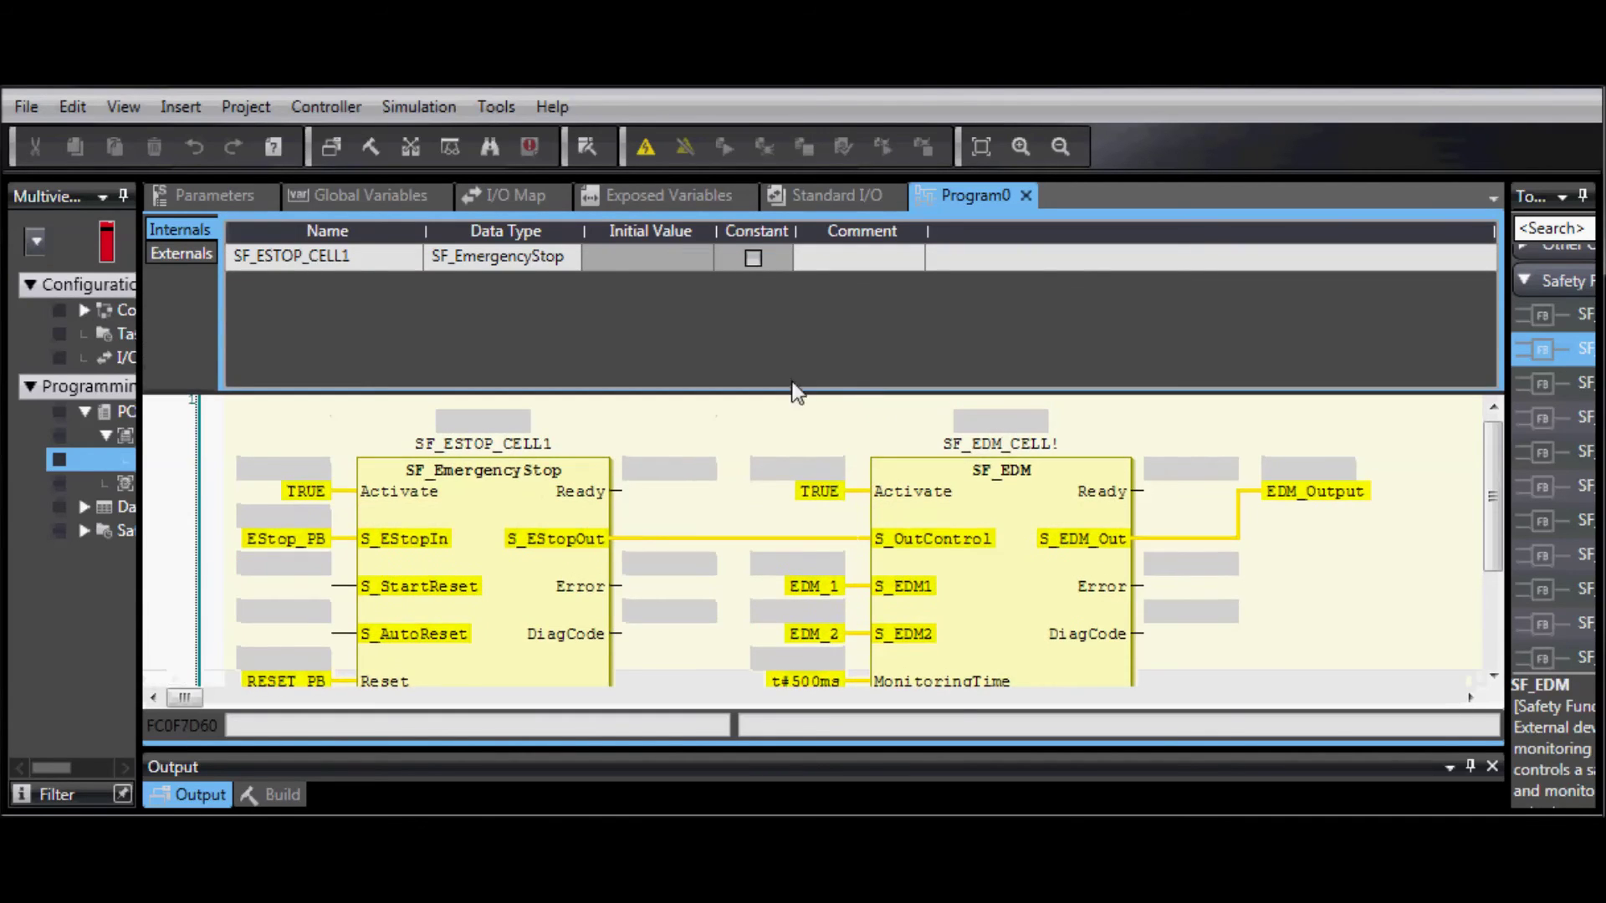
click(192, 254)
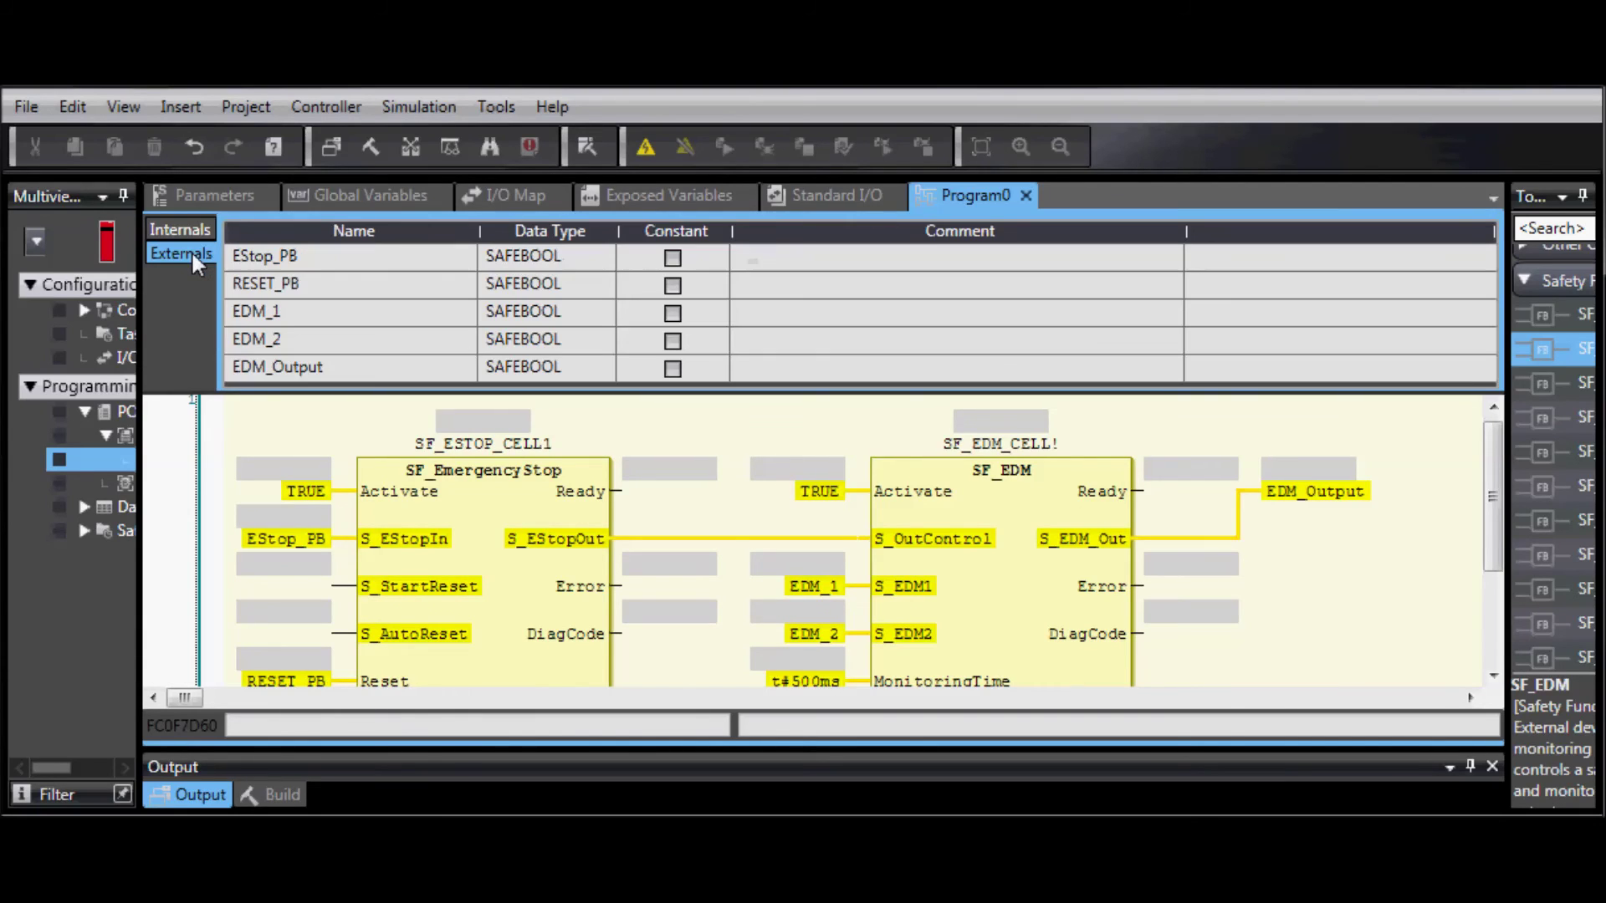
click(188, 232)
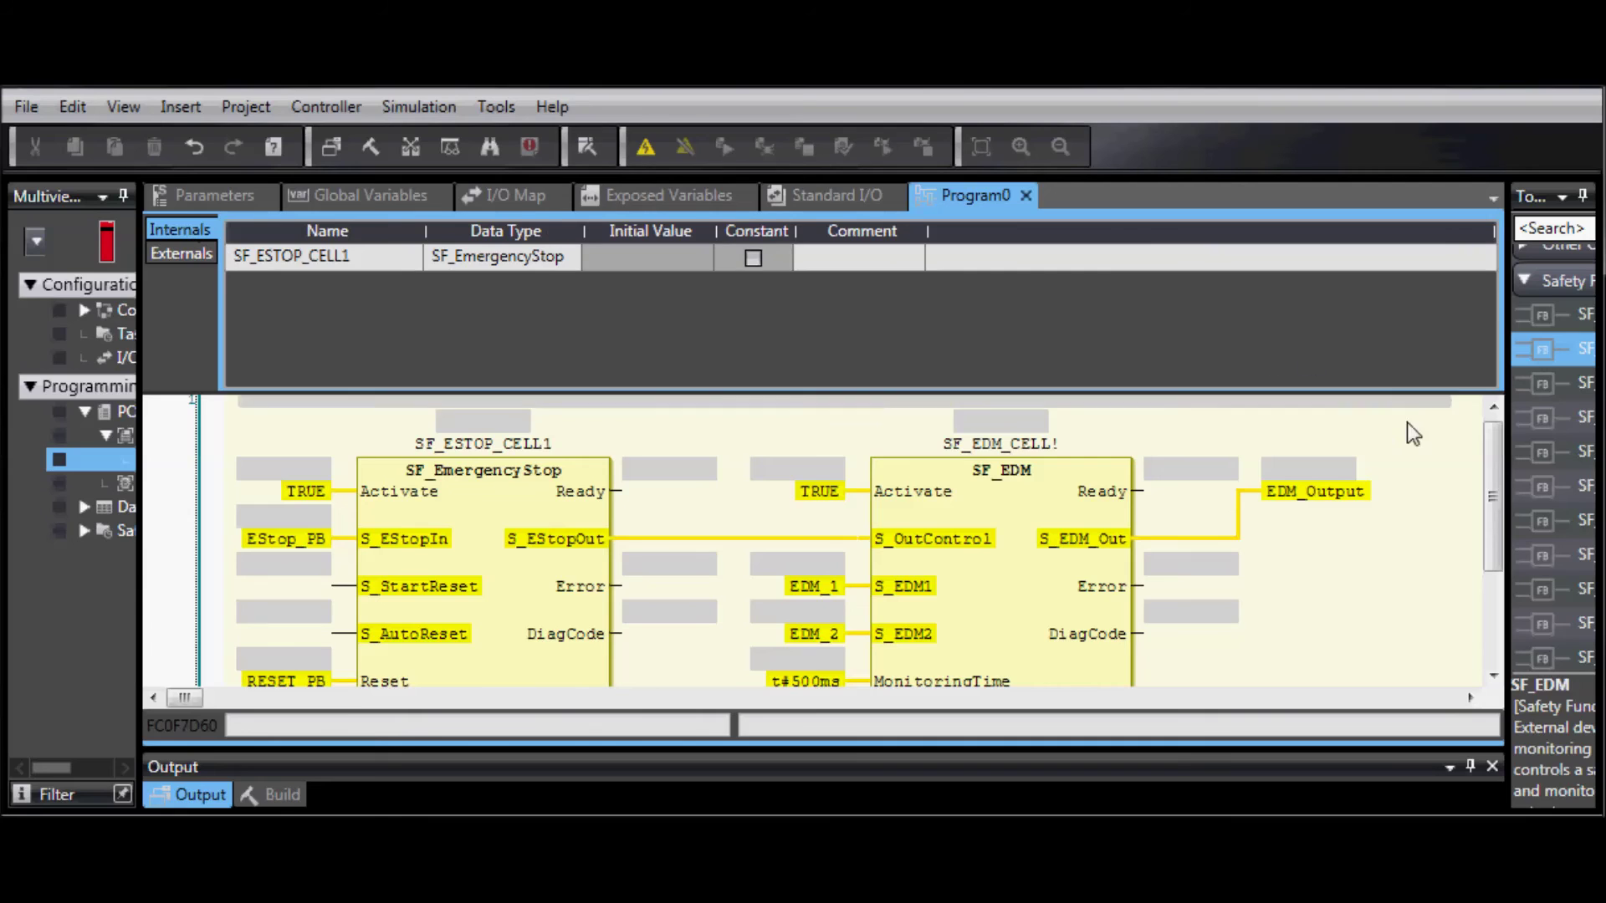
drag(1495, 462, 1492, 533)
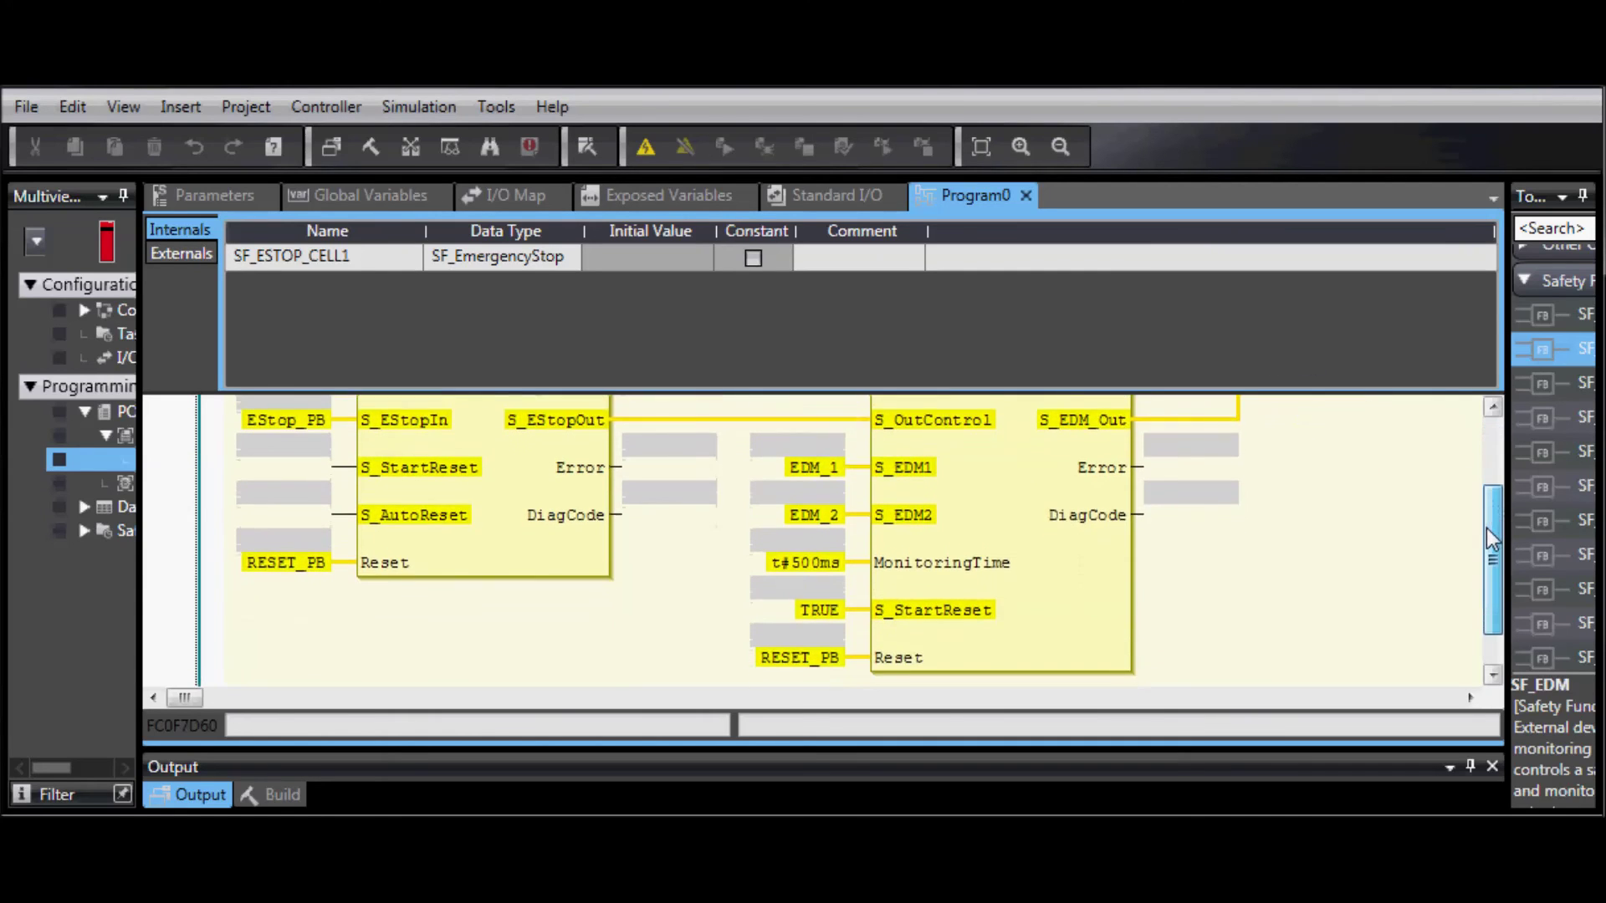
- Replace the t#500ms monitoring time with a new TIME variable MON_TIME and edit its initial value
double_click(830, 544)
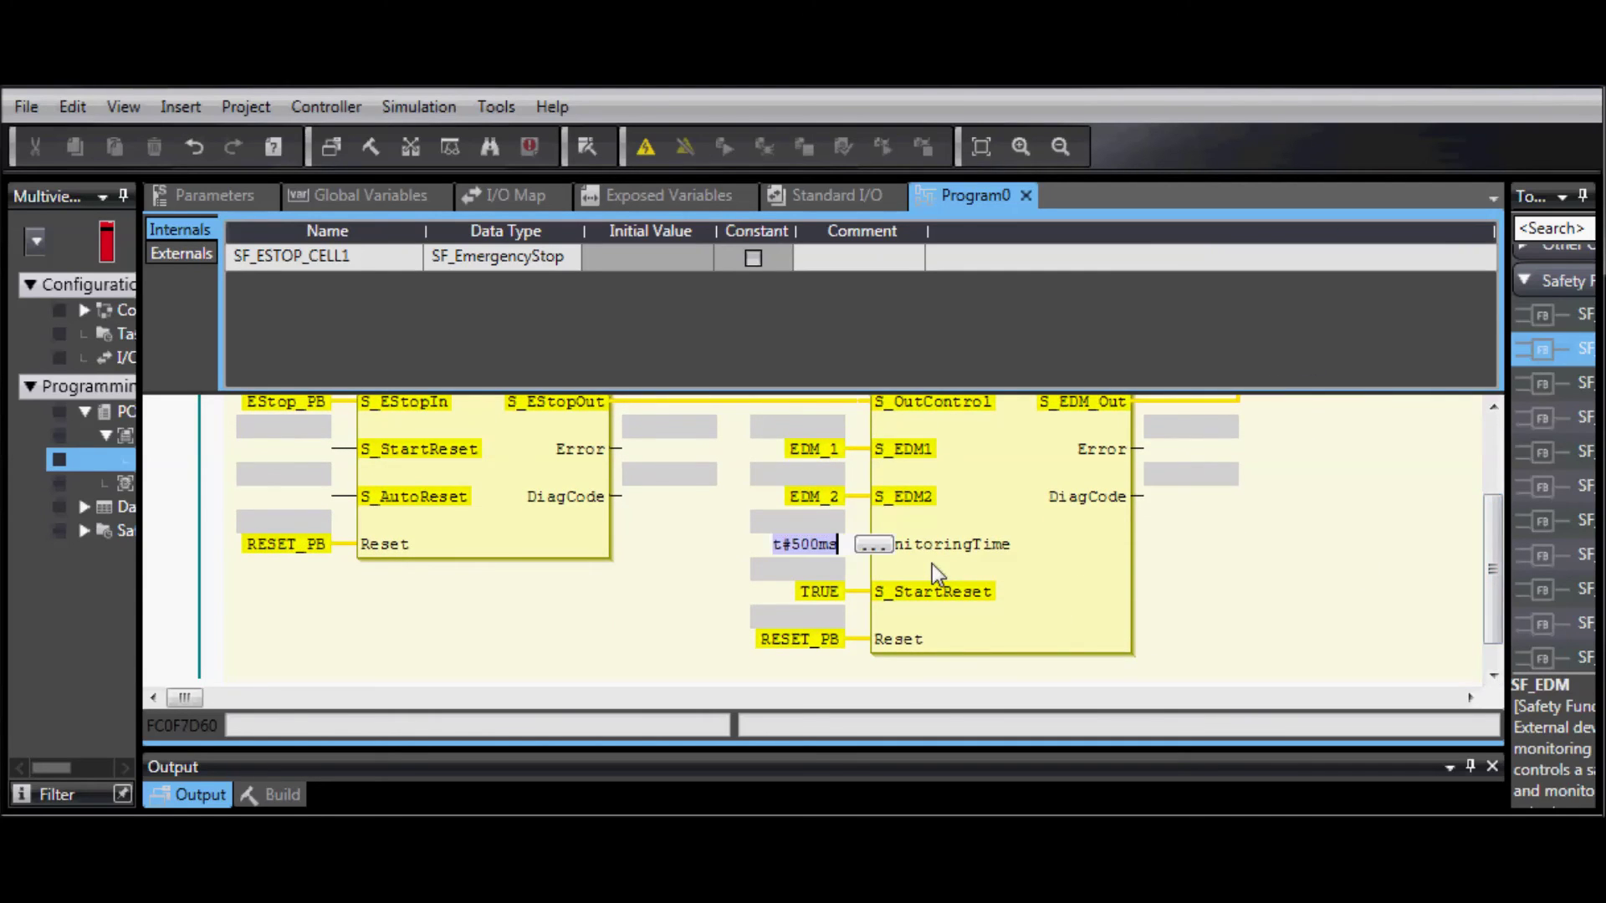
key(BackSpace)
text(MON)
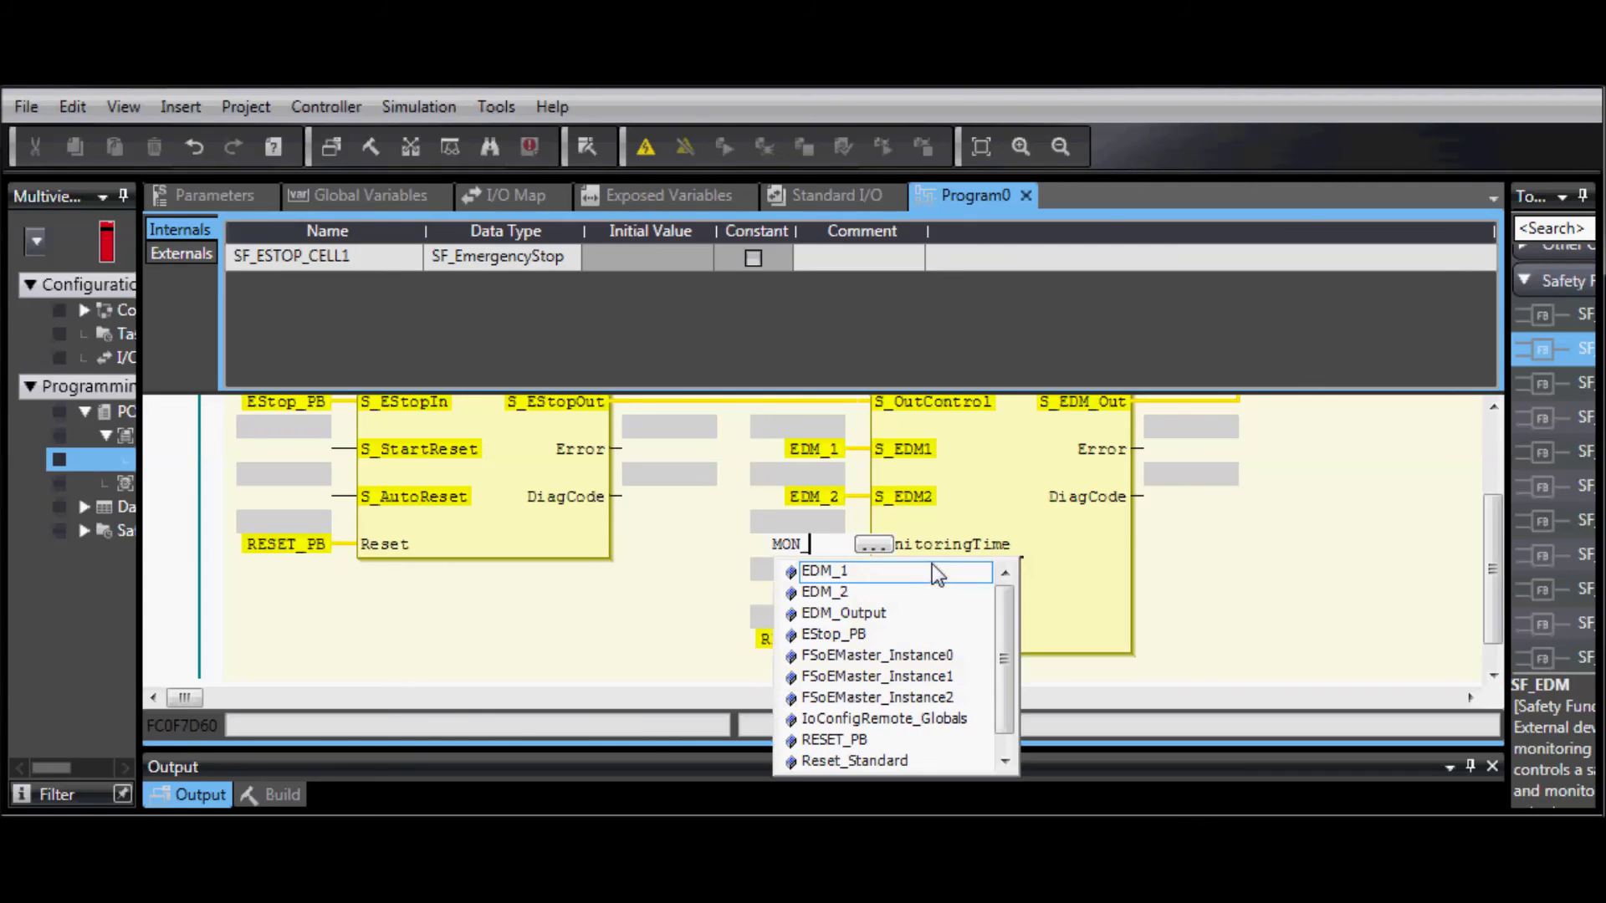
text(_TIME)
key(Return)
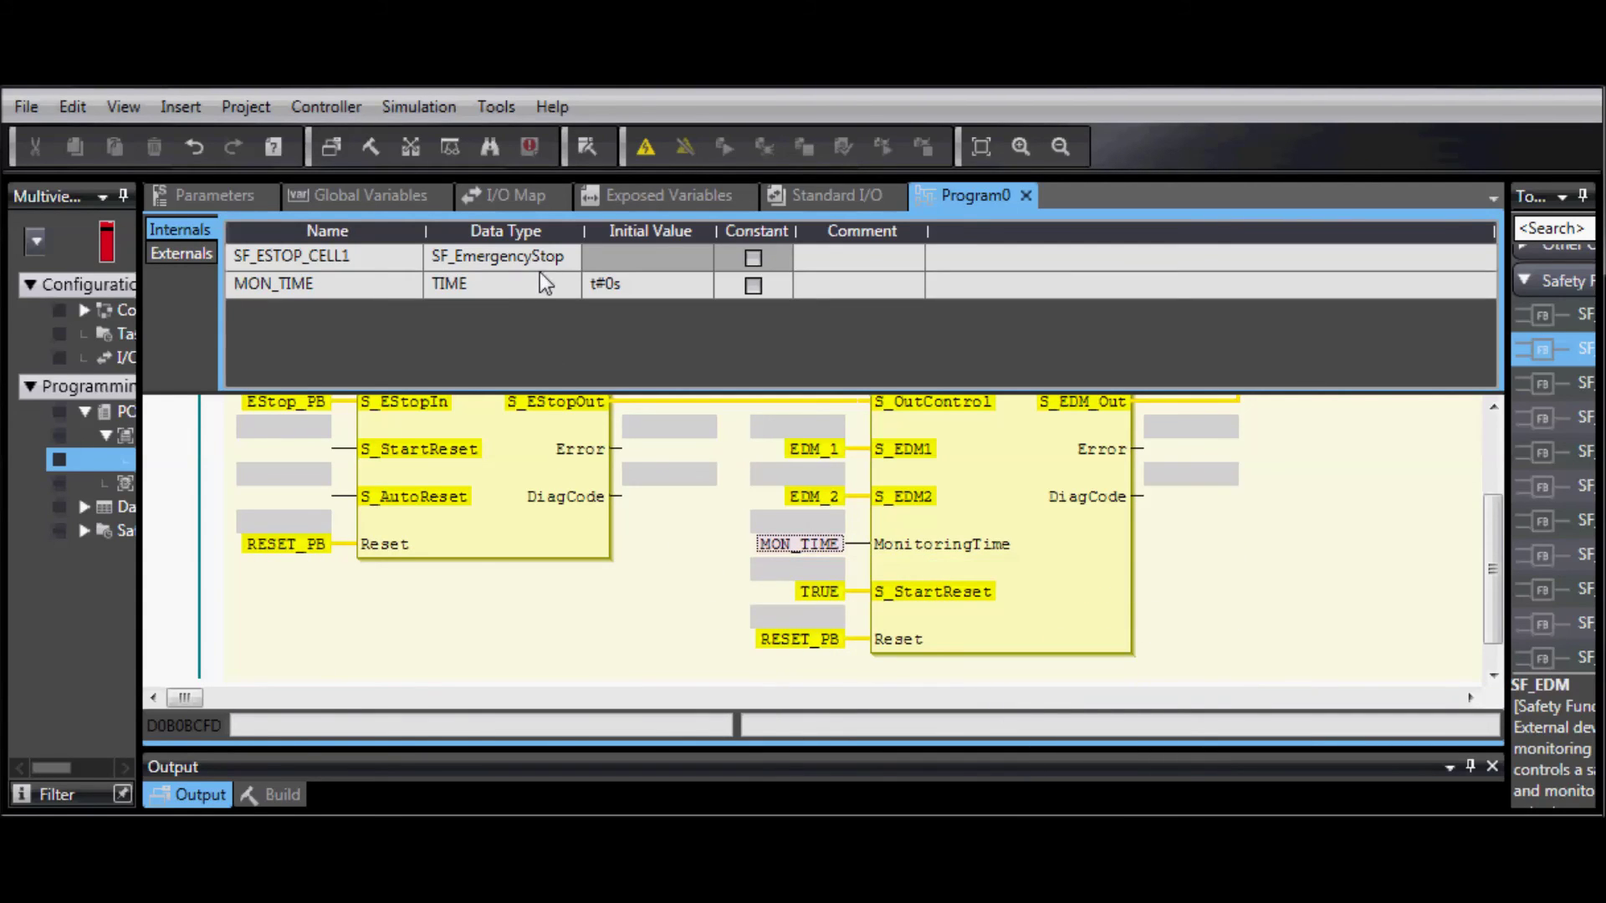
double_click(611, 287)
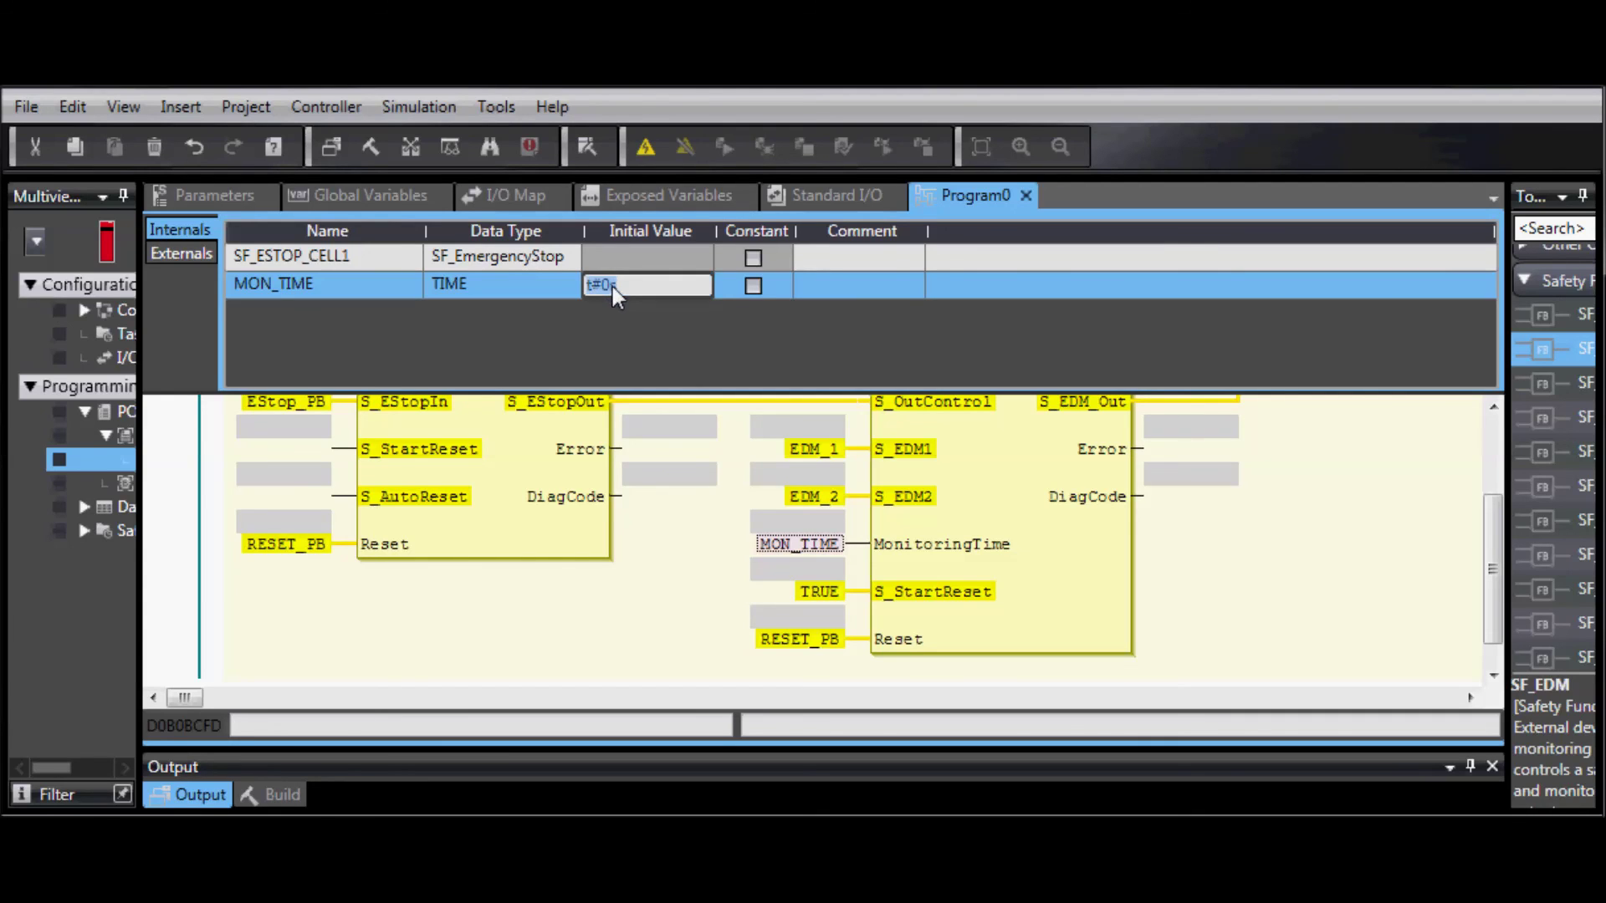